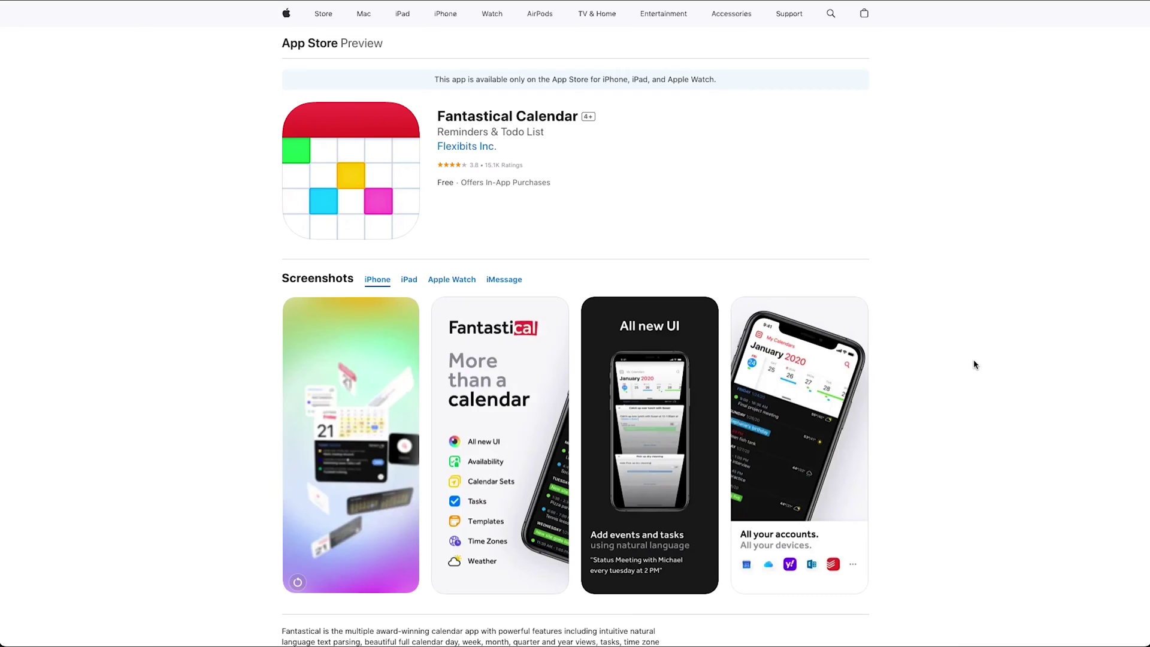
Review the App Store pages of Fantastical Calendar and Calendars by Readdle, including release notes, ratings, subscriptions and privacy details
scroll(974, 363, down, 6)
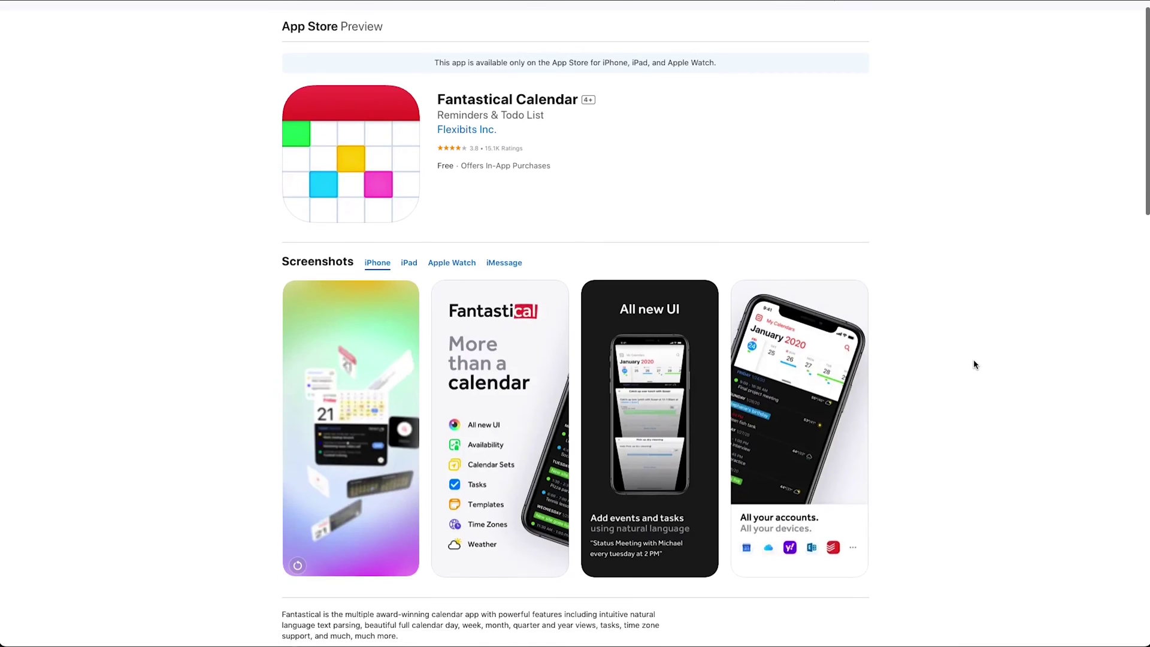
scroll(974, 364, down, 9)
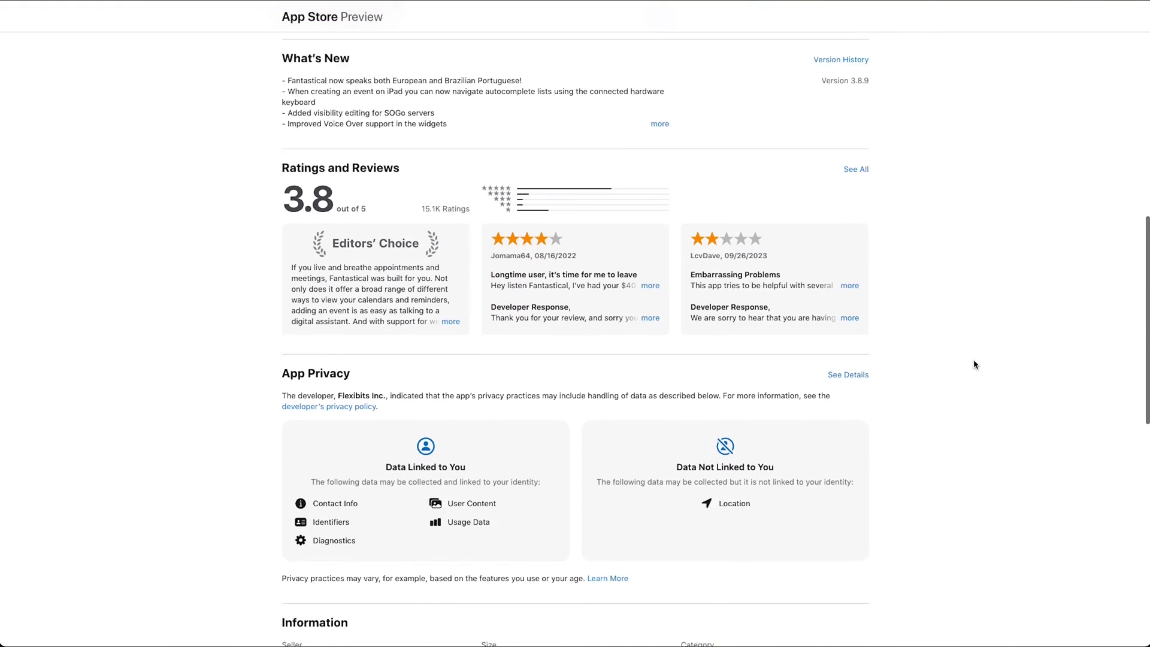
scroll(974, 364, down, 3)
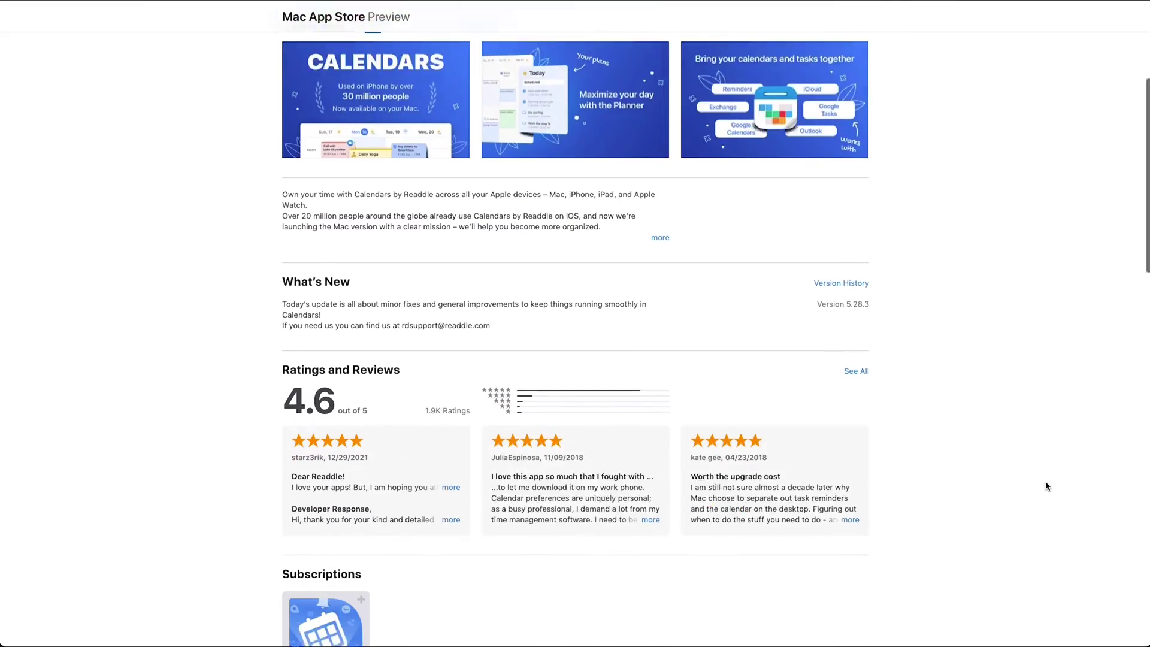
scroll(1044, 483, down, 10)
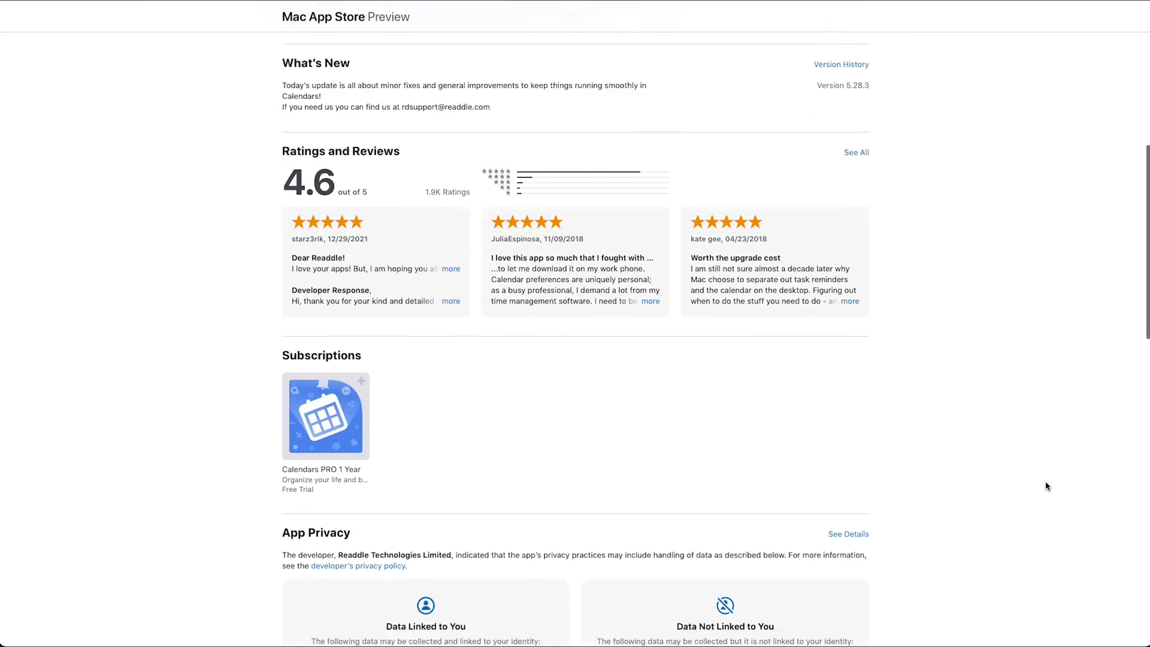
scroll(1046, 485, down, 5)
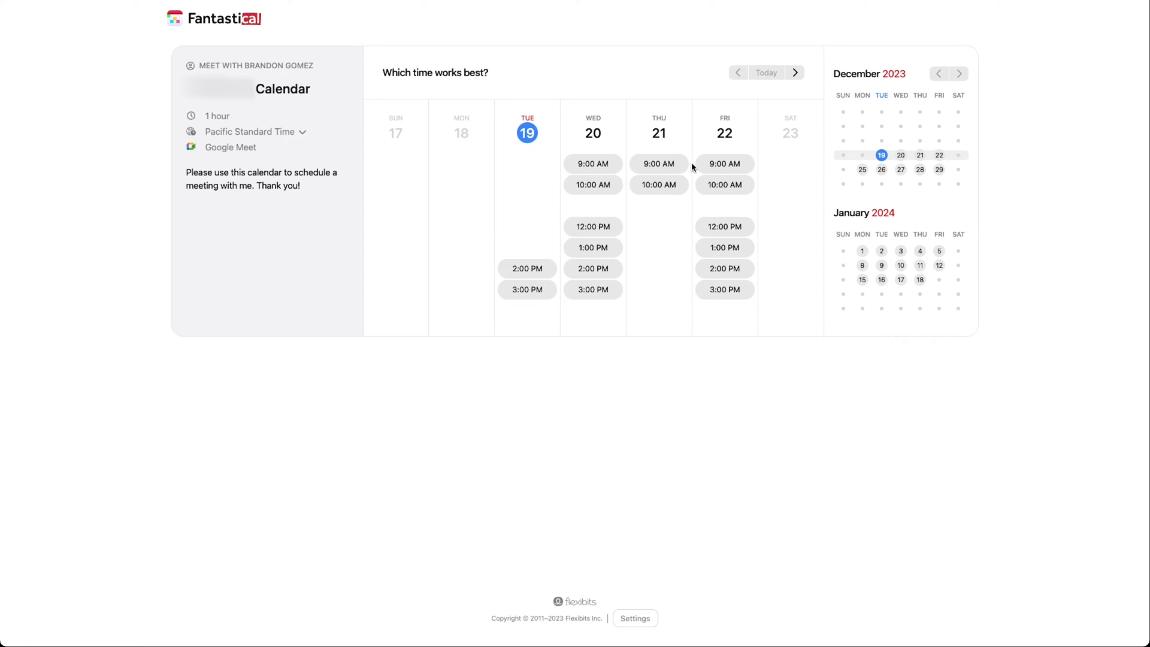
Choose the 9:00 AM slot on Friday, December 22 on the Fantastical meeting booking page
click(722, 163)
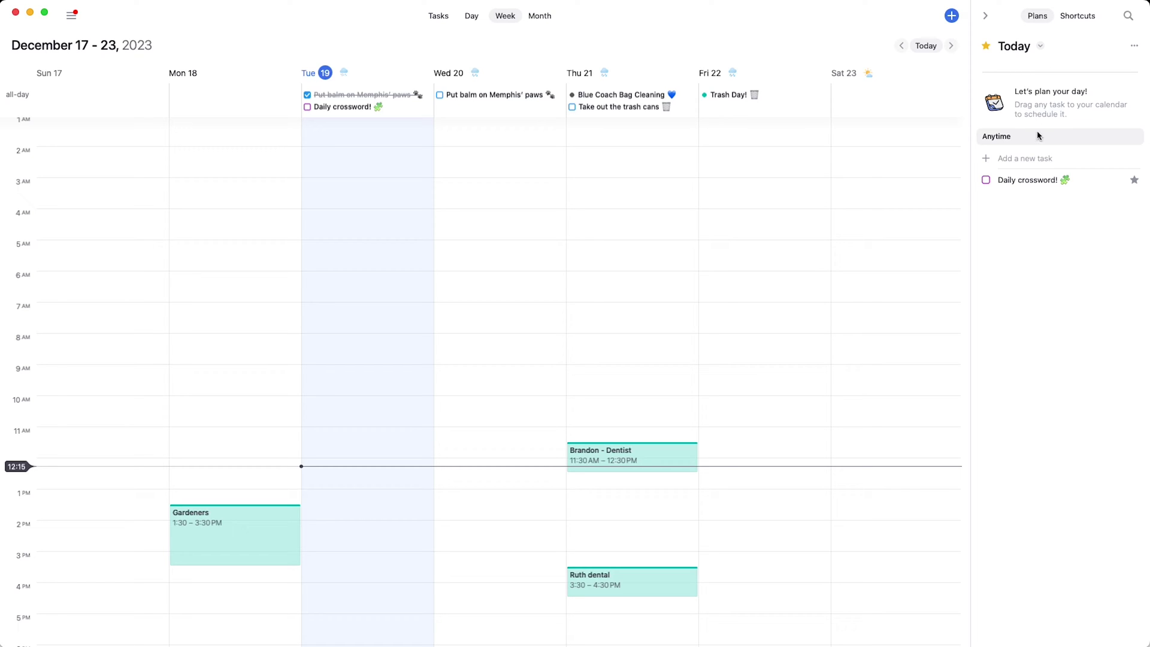
In Calendars by Readdle, view the Shortcuts for recurring activities and return to today's Plans
mouse_move(1022, 190)
click(1077, 22)
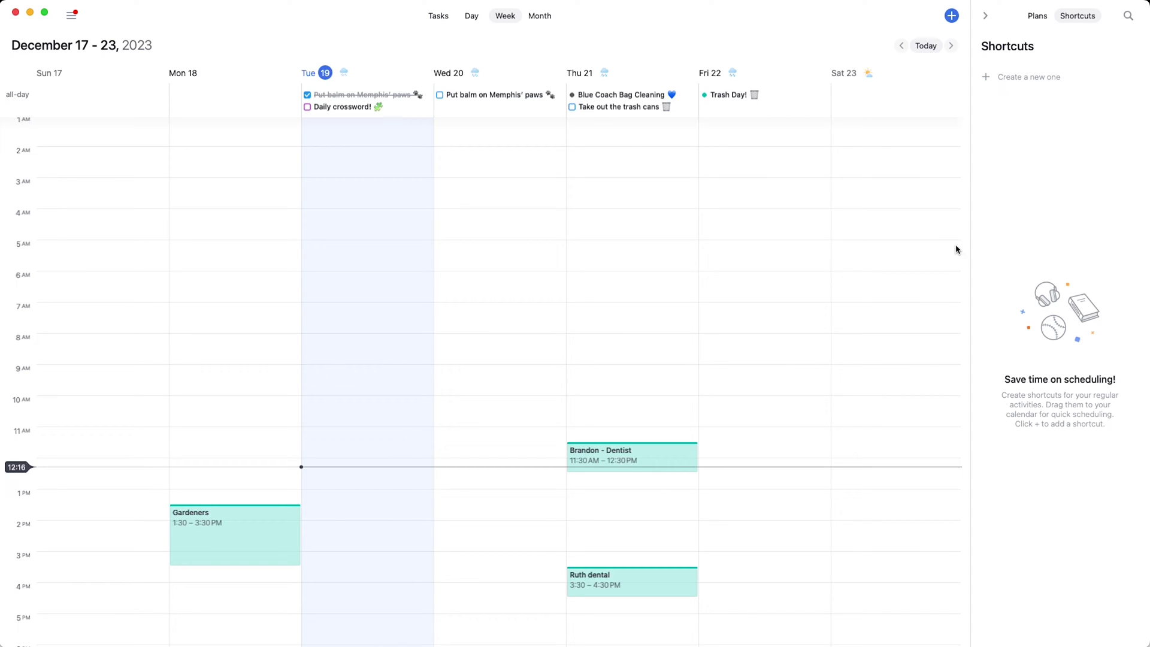
click(1036, 16)
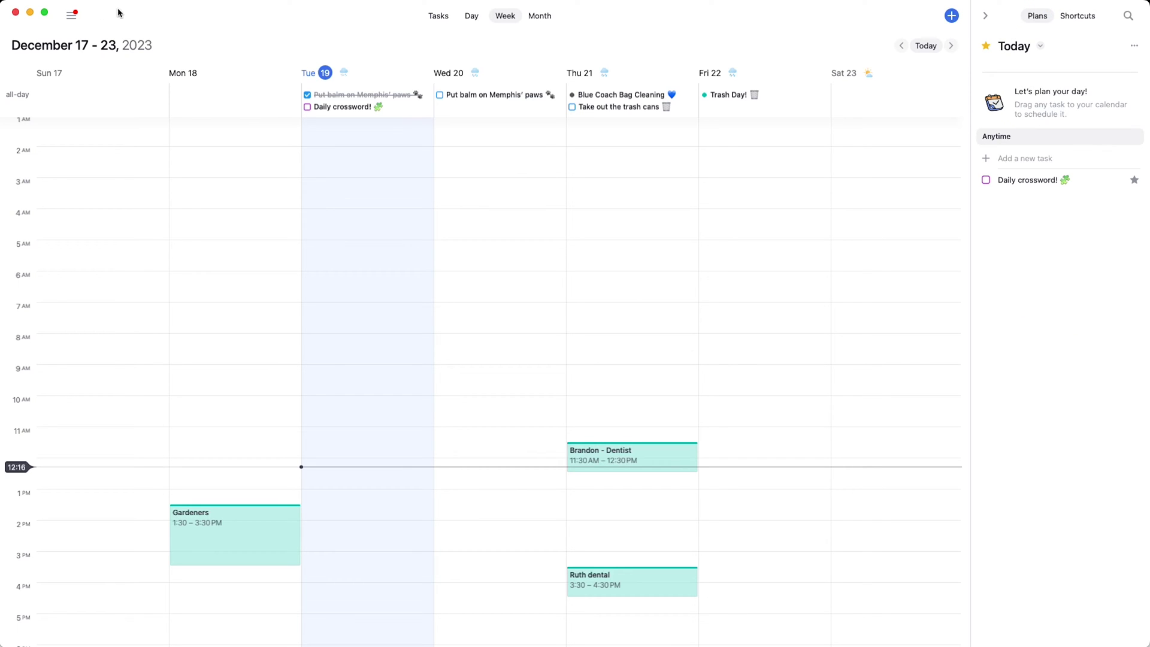
click(73, 20)
Look through the Month, Week, Day and Tasks views and return to the Week view
click(540, 18)
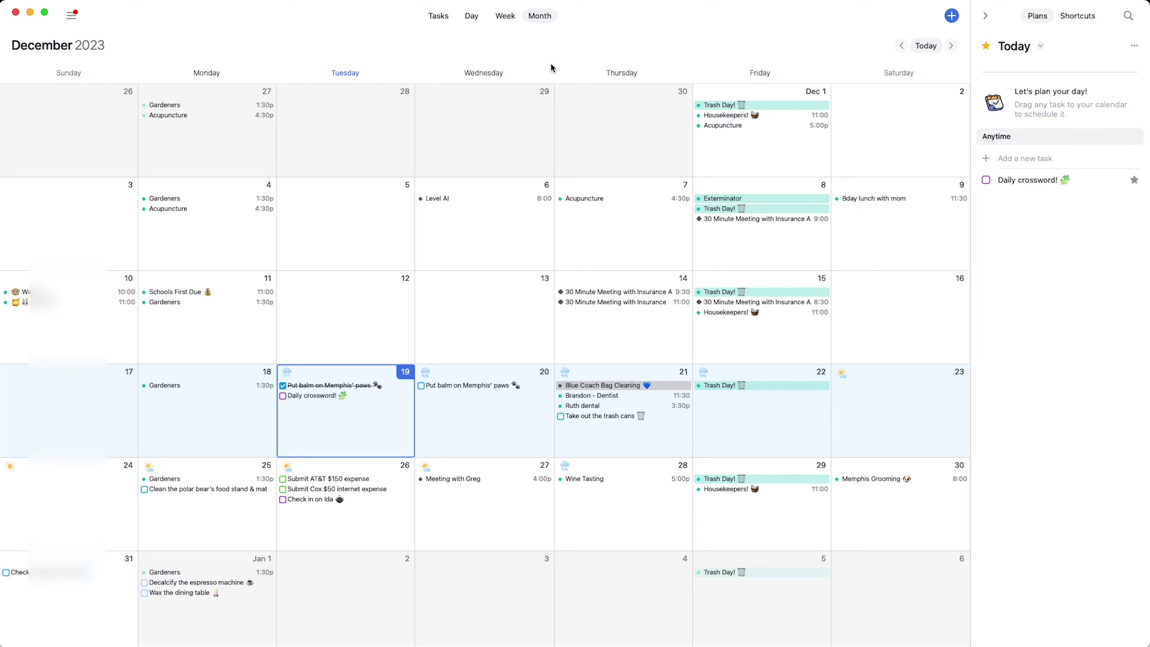
click(503, 17)
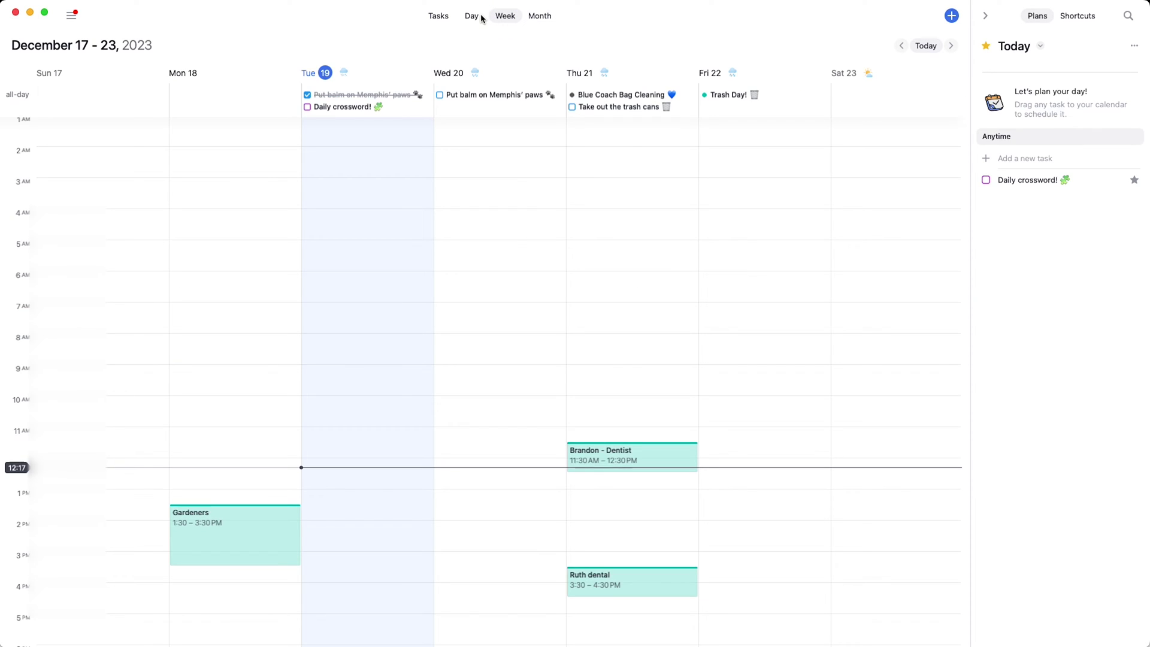
click(473, 17)
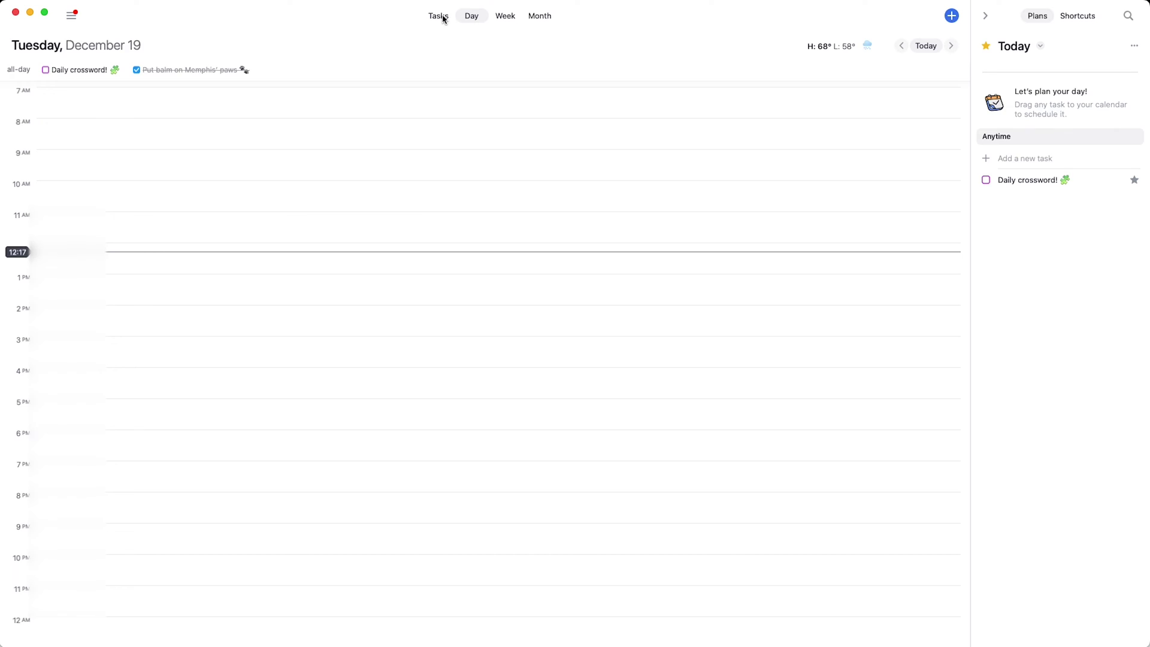
click(442, 16)
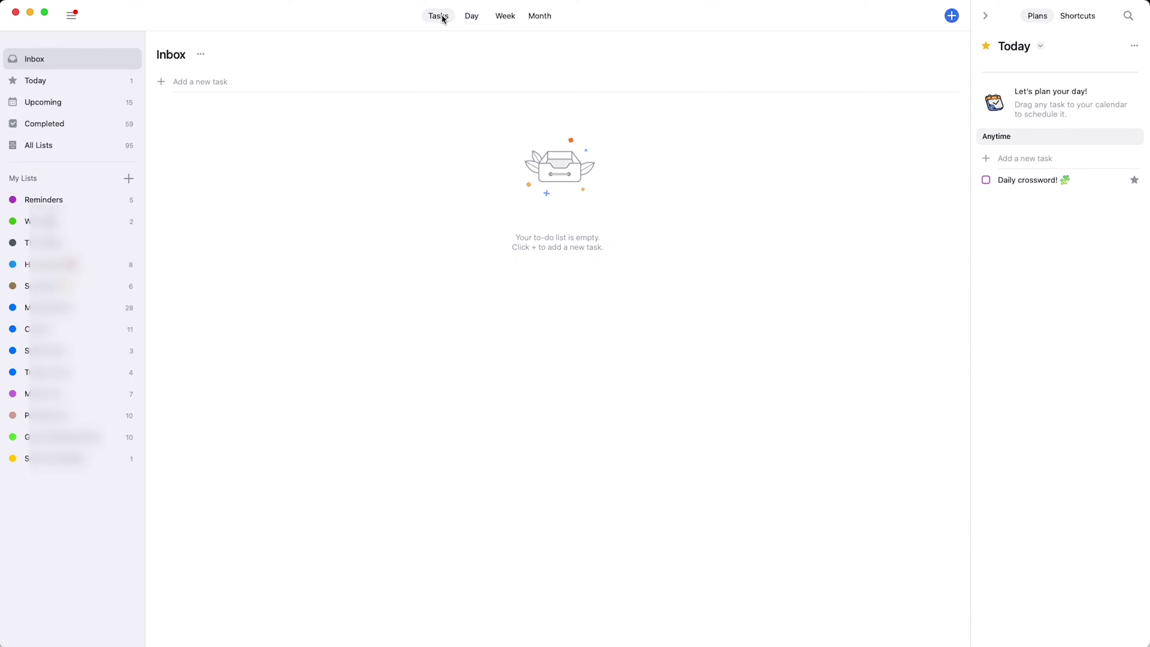
click(505, 18)
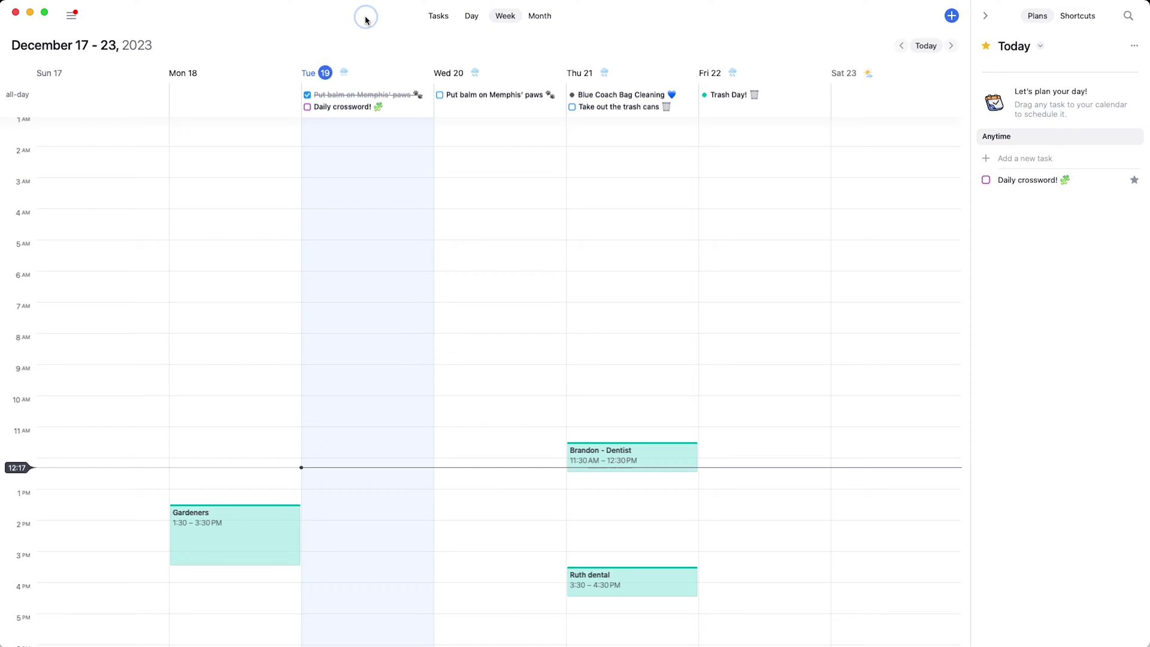
Look through the Preferences categories, including the view, edit, alert, task and weather options, and close them
key(super+comma)
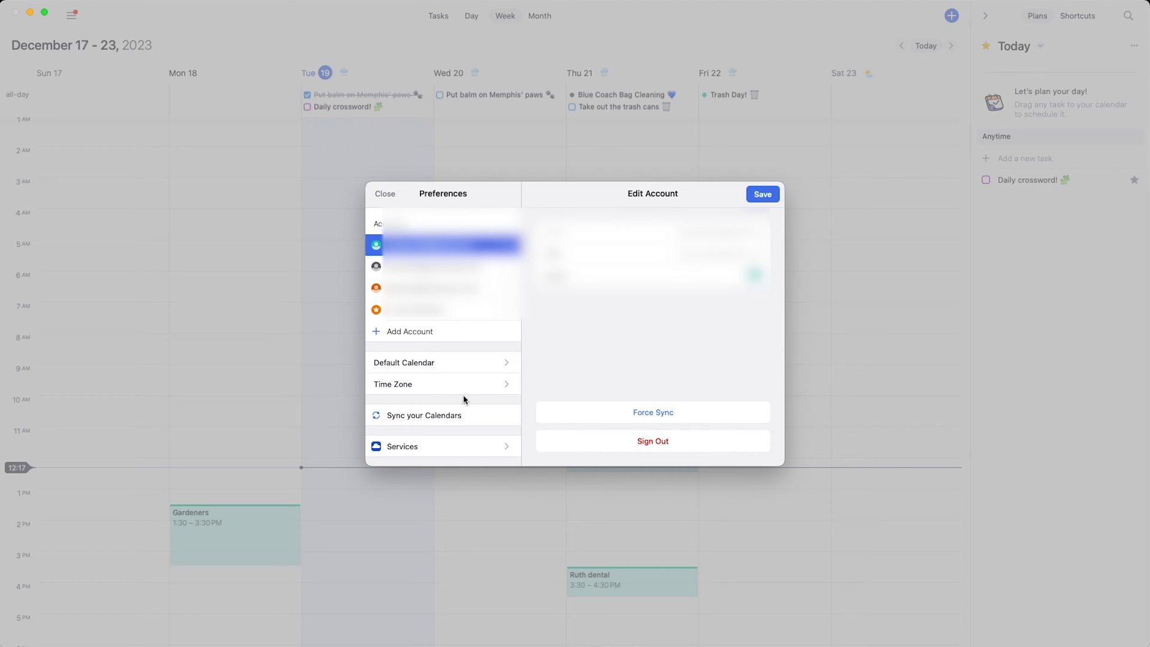
scroll(465, 398, down, 3)
scroll(463, 398, down, 8)
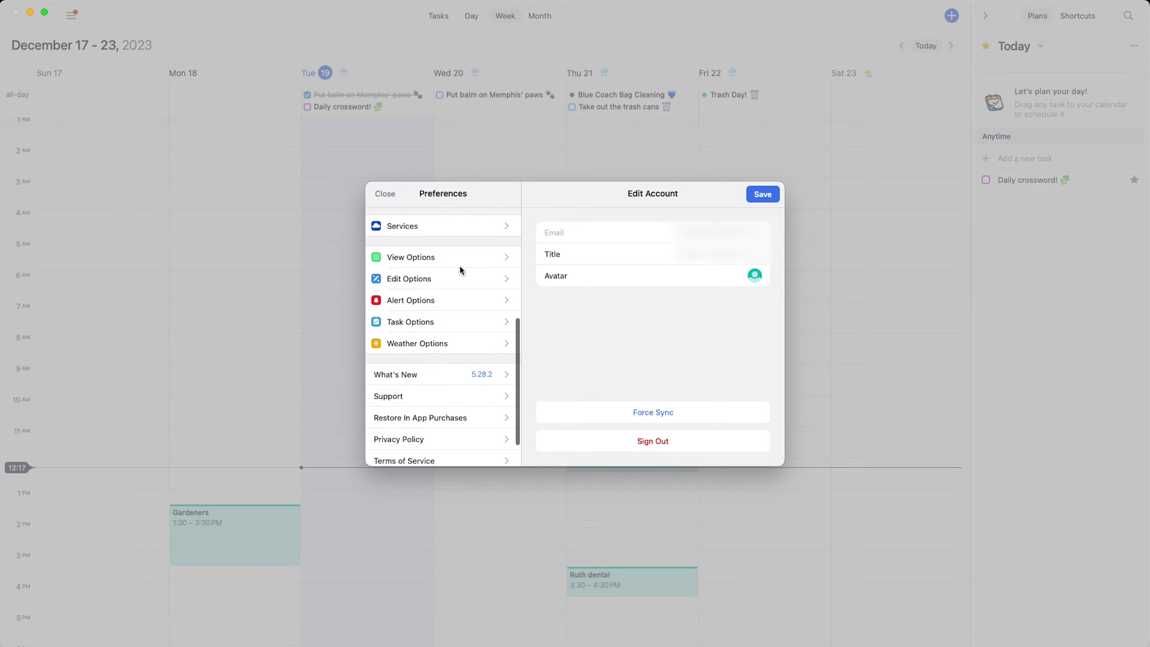
click(381, 195)
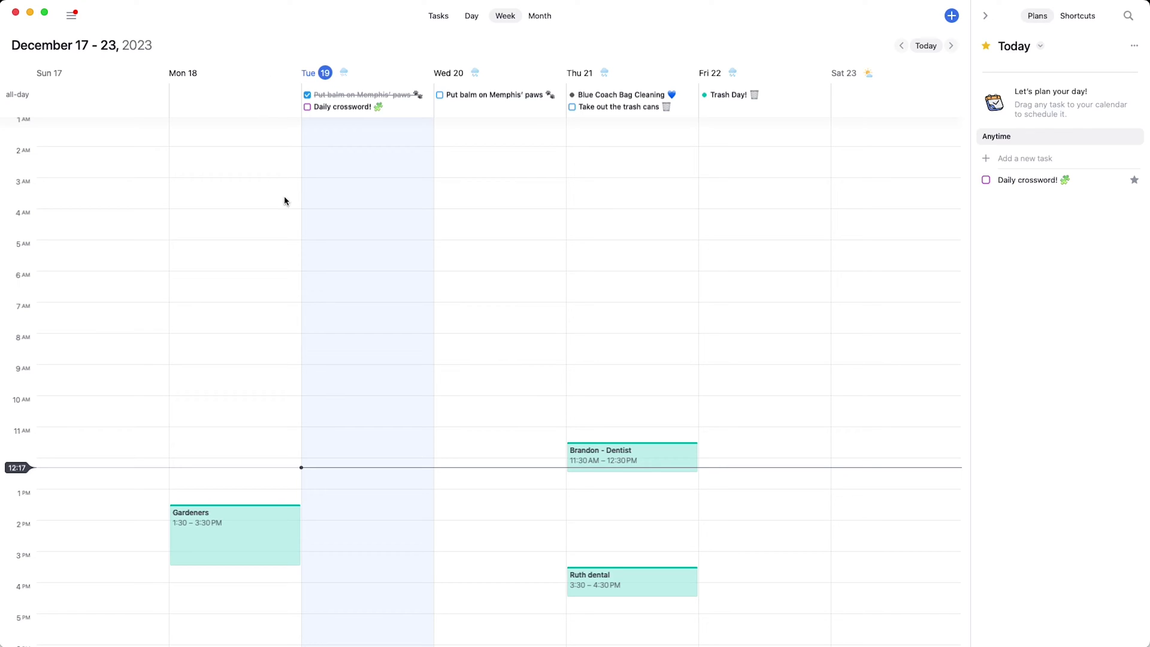
View the hourly weather forecast for Tuesday 19 in the week calendar
click(344, 74)
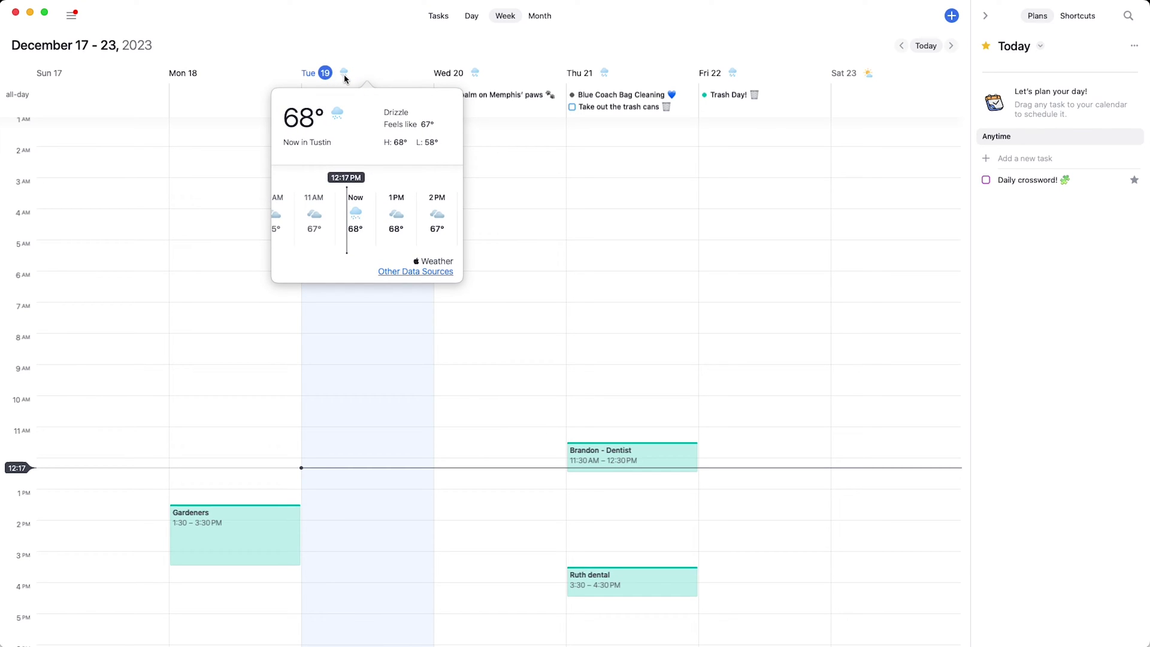
scroll(383, 215, right, 2)
scroll(383, 216, left, 3)
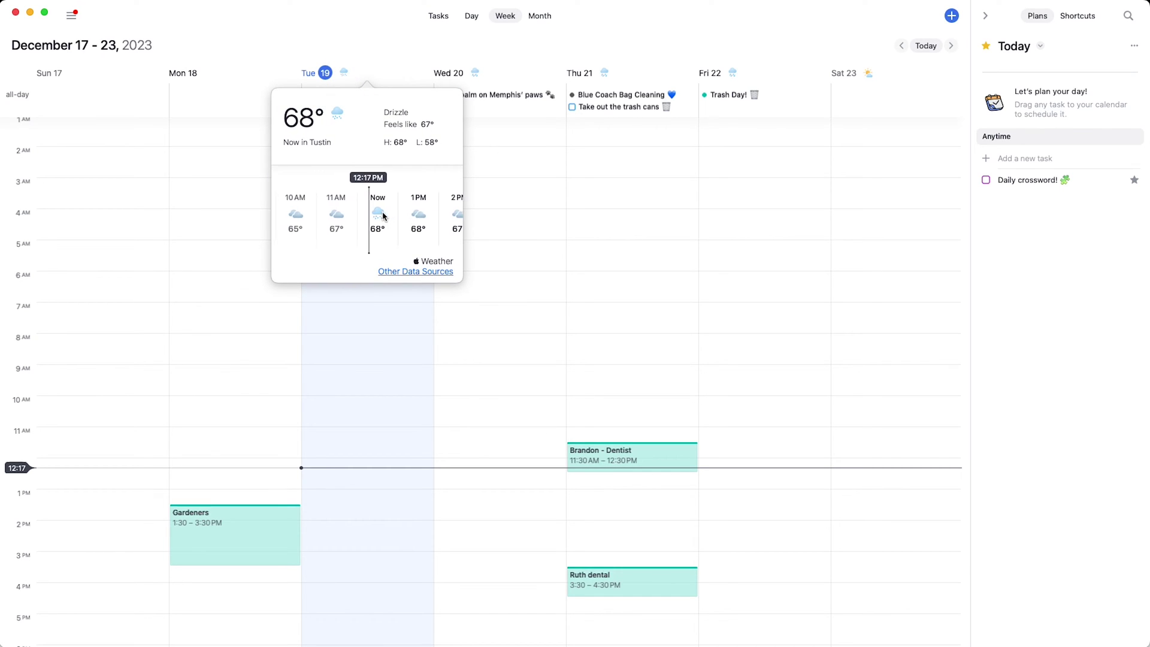
scroll(384, 215, right, 1)
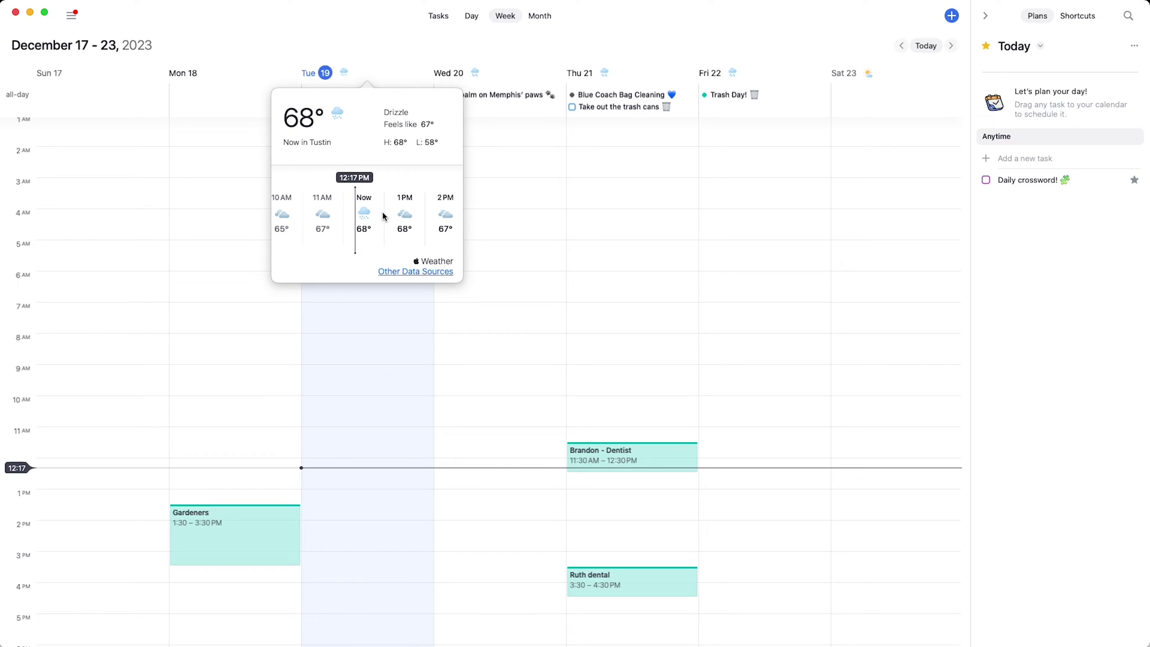
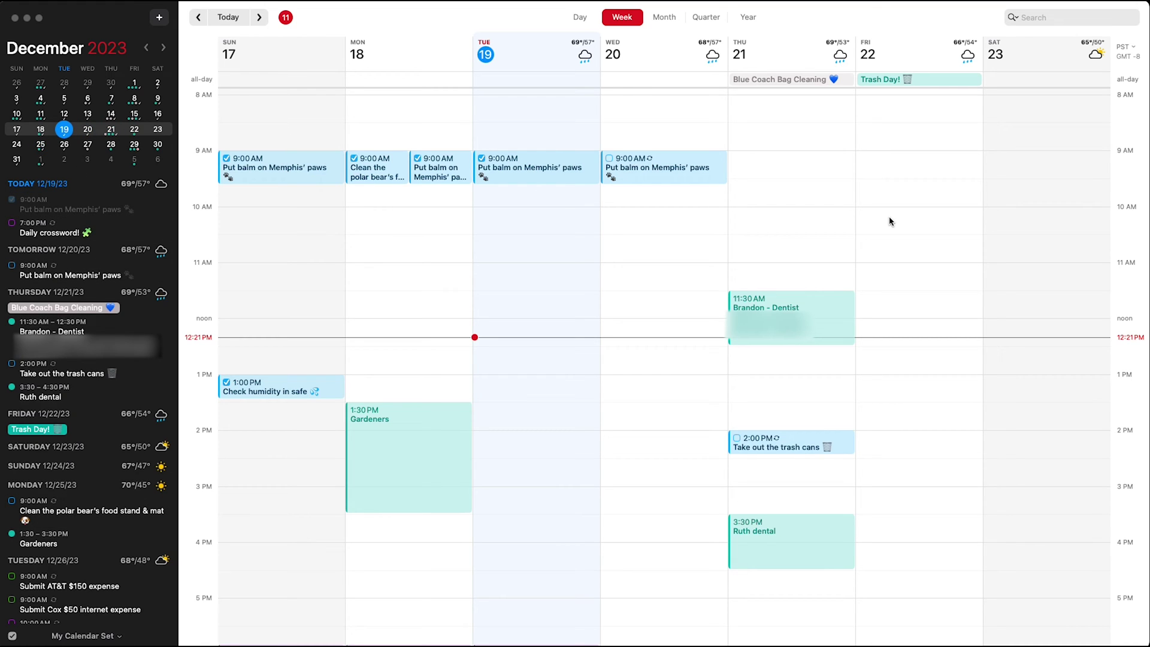
Switch to Fantastical, look through its Month, Day, Quarter and Year views, and return to the Week view
click(665, 16)
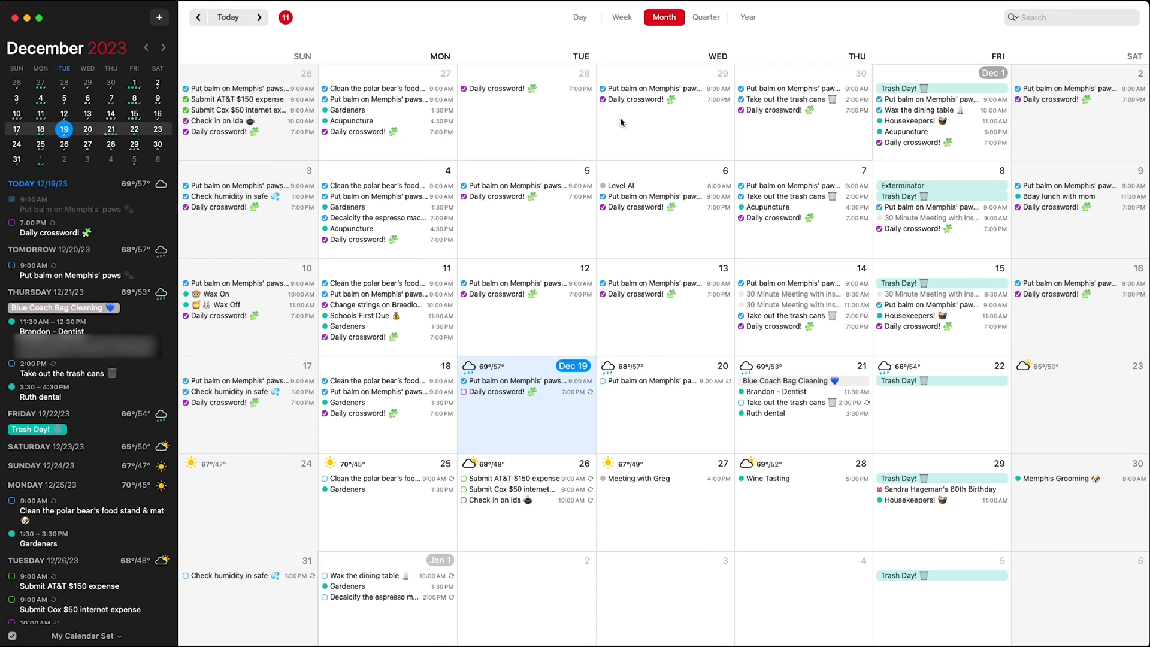
click(580, 17)
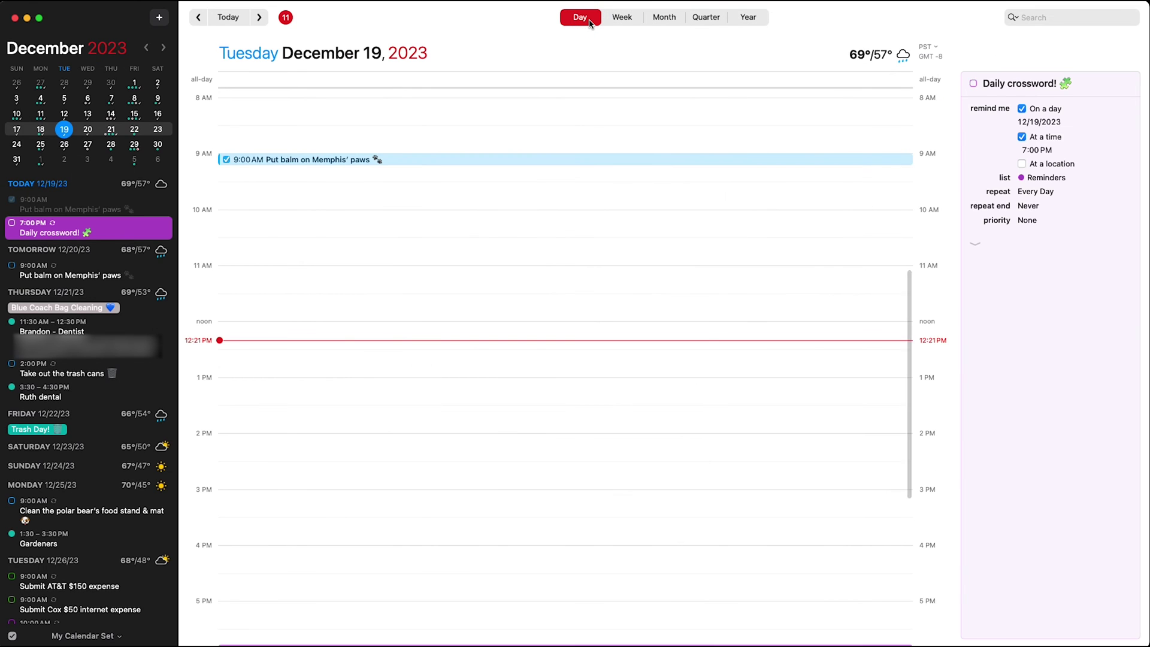
click(621, 17)
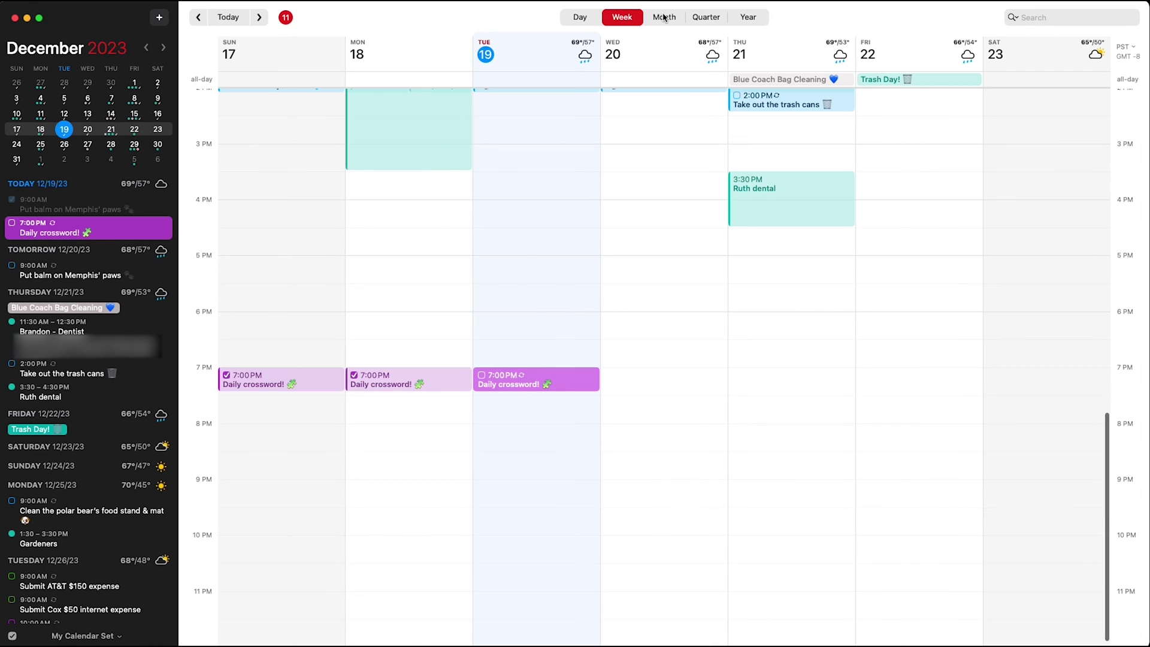
click(663, 17)
click(705, 18)
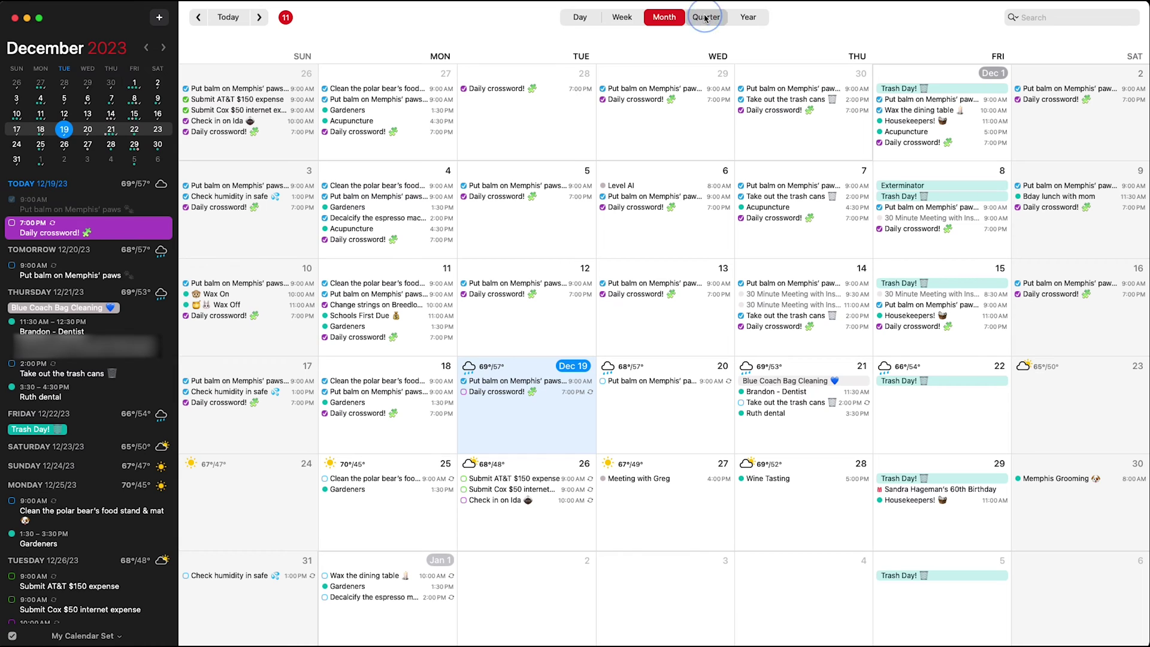
click(746, 18)
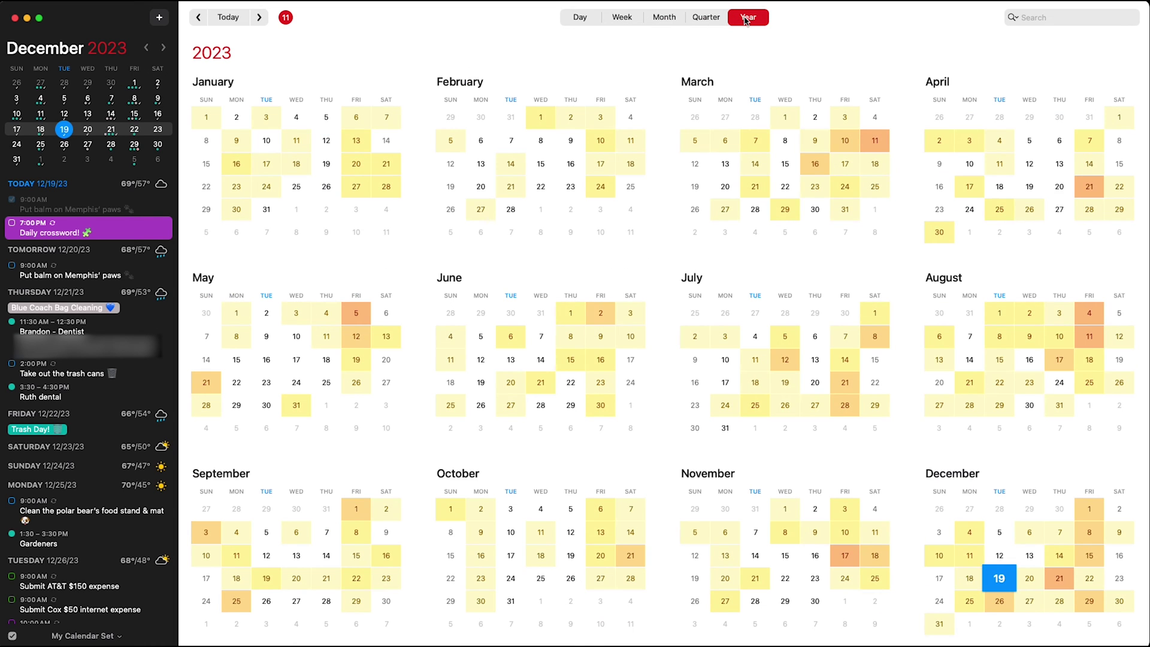
click(623, 18)
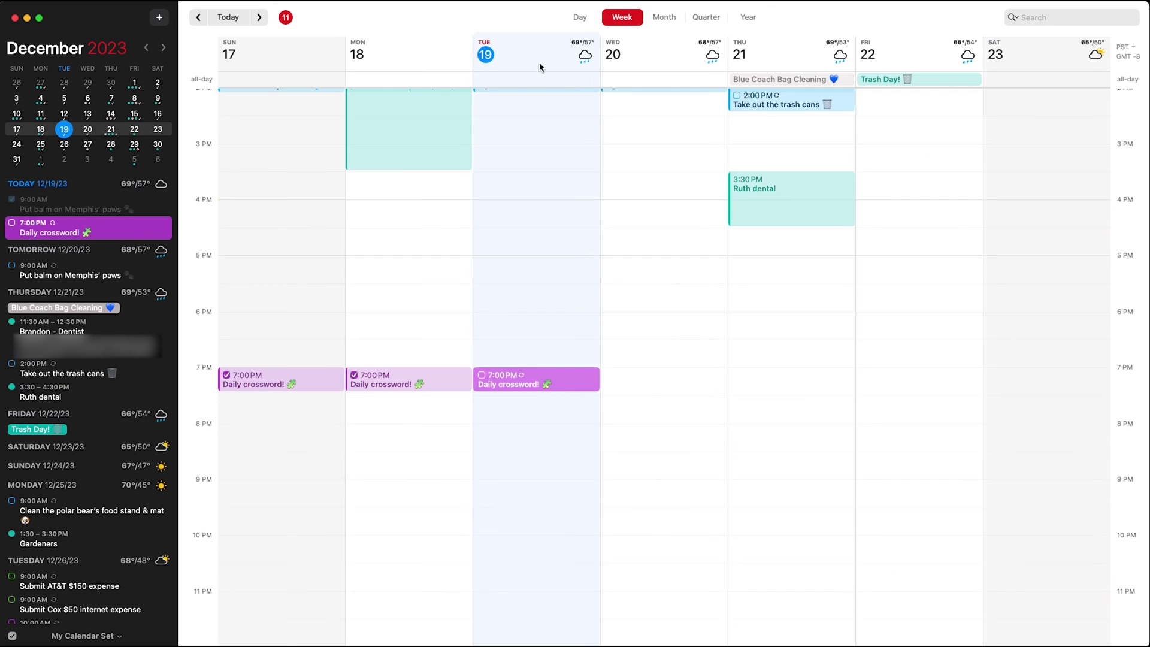
Examine the hourly and multi-day weather forecast for Tuesday 19, including the upcoming days, and close it
click(586, 57)
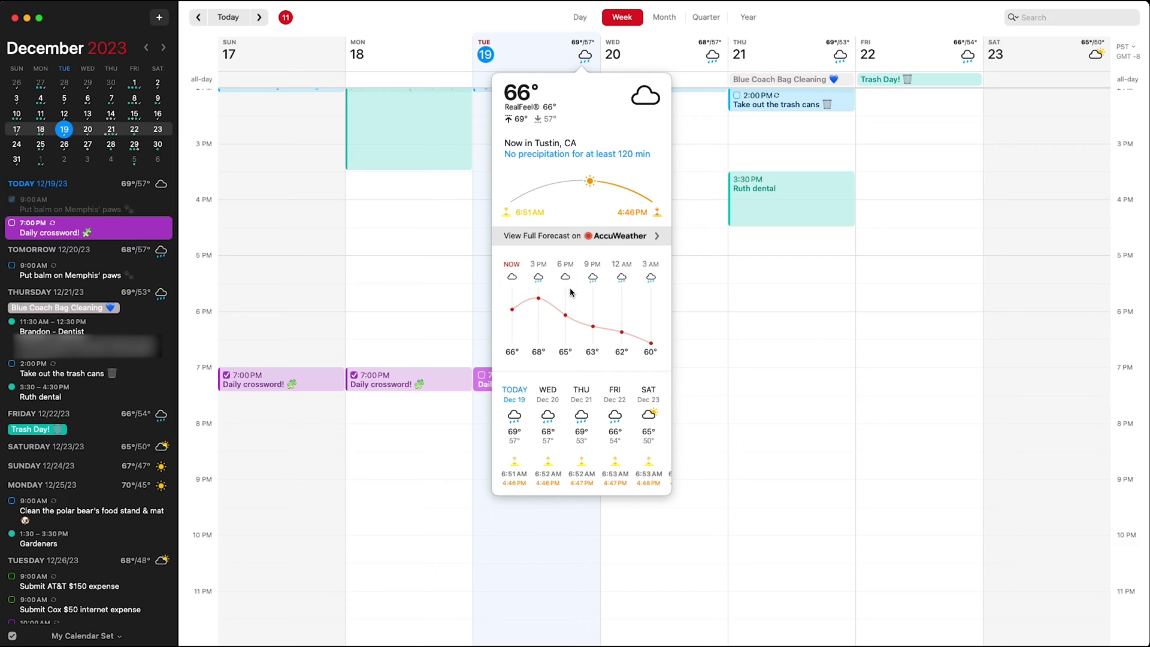
scroll(596, 430, right, 5)
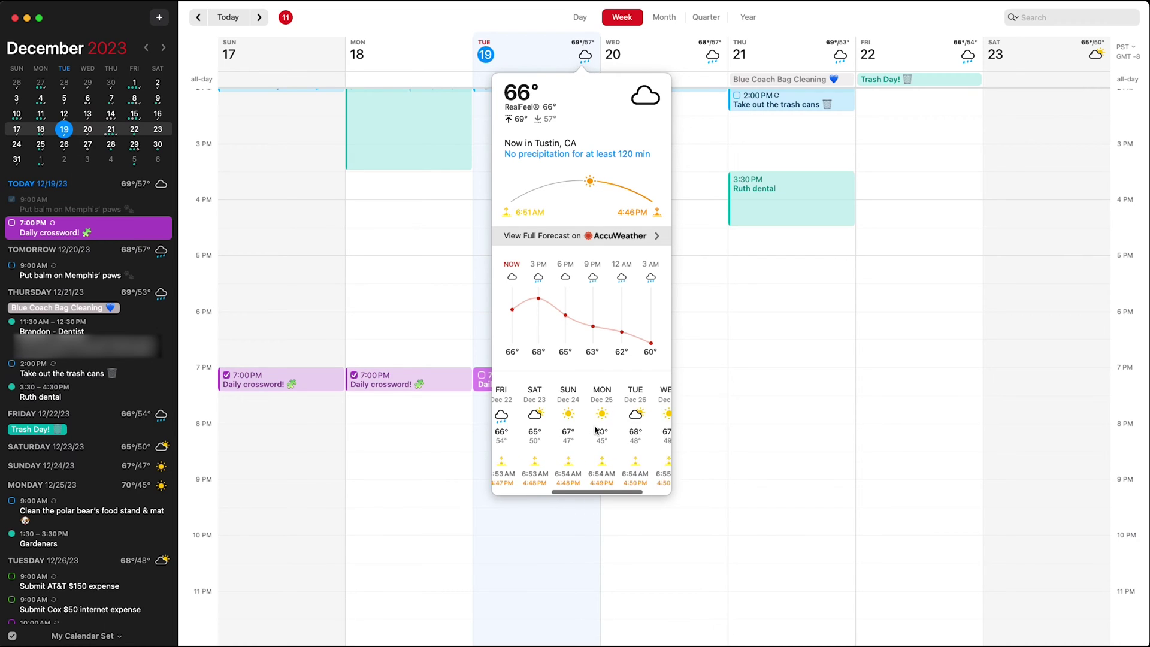
scroll(596, 429, left, 5)
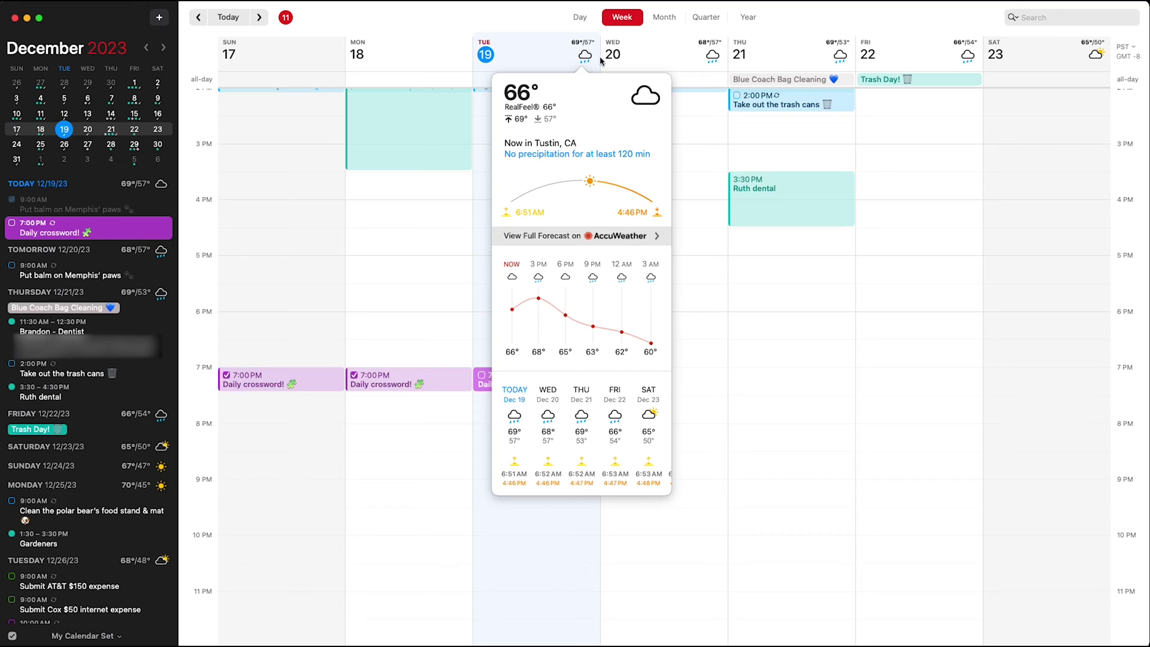
click(590, 56)
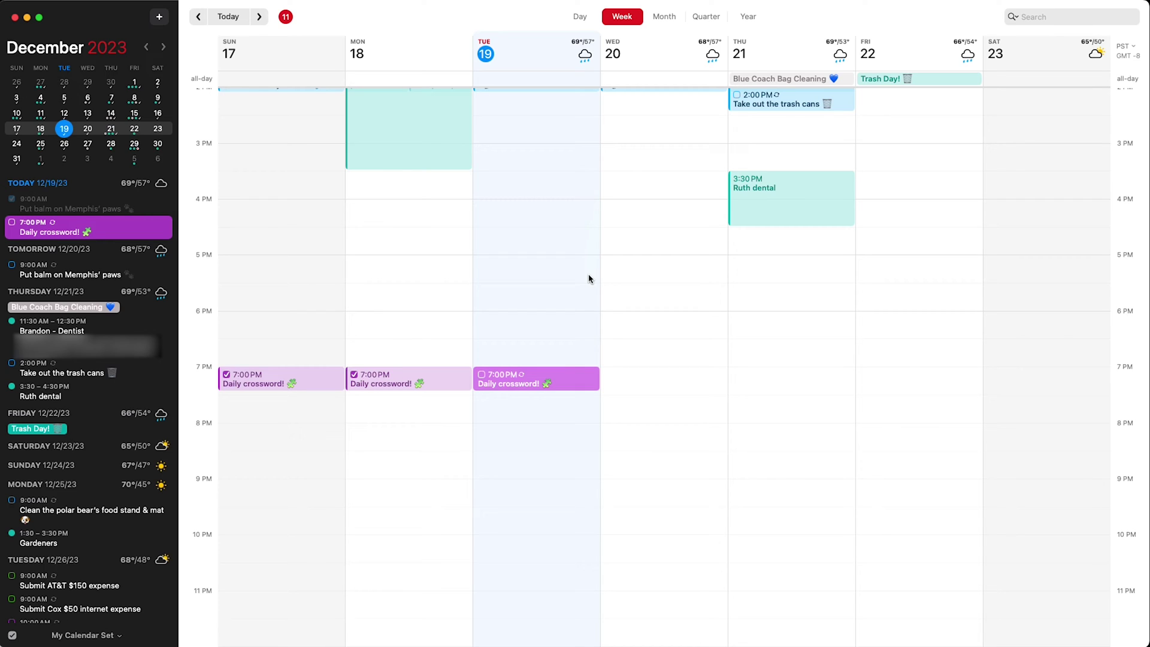
Try natural-language entry with an event worded "New Appointment tomorrow from 9am to 10am" and discard it
click(158, 18)
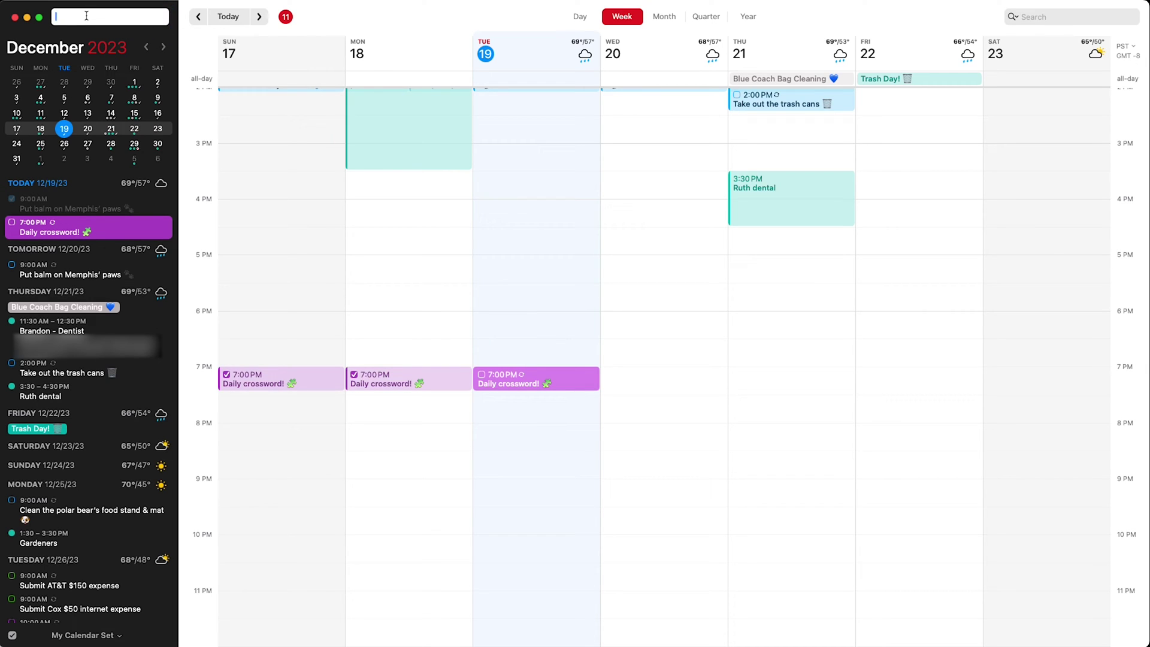
text(New)
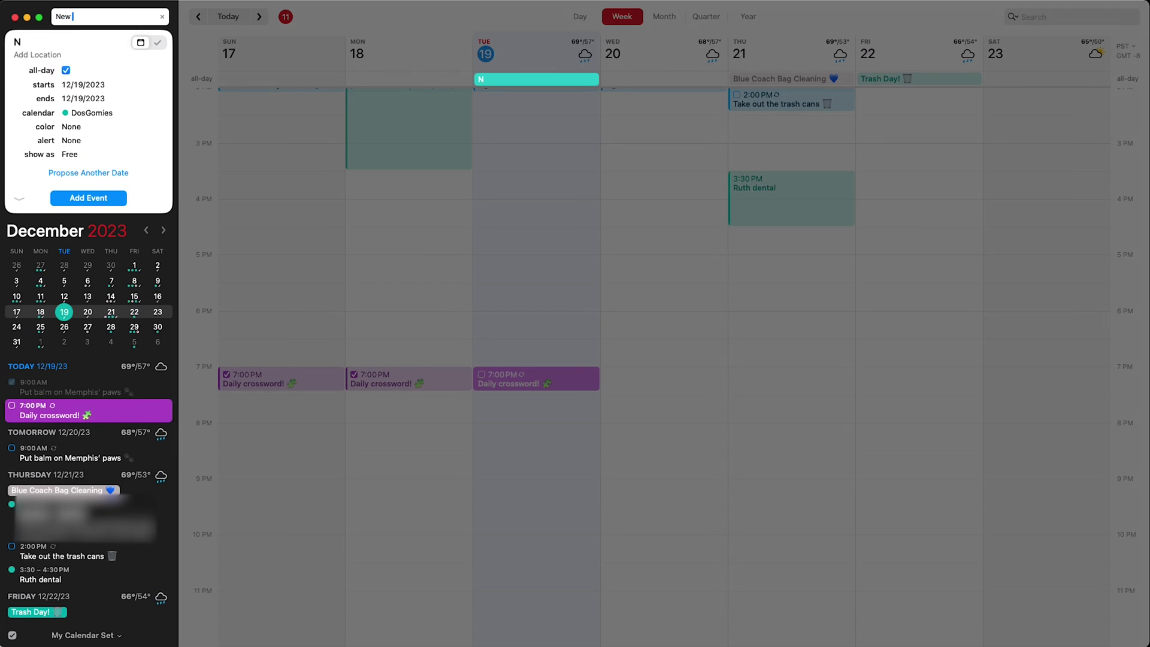
text( Appointment)
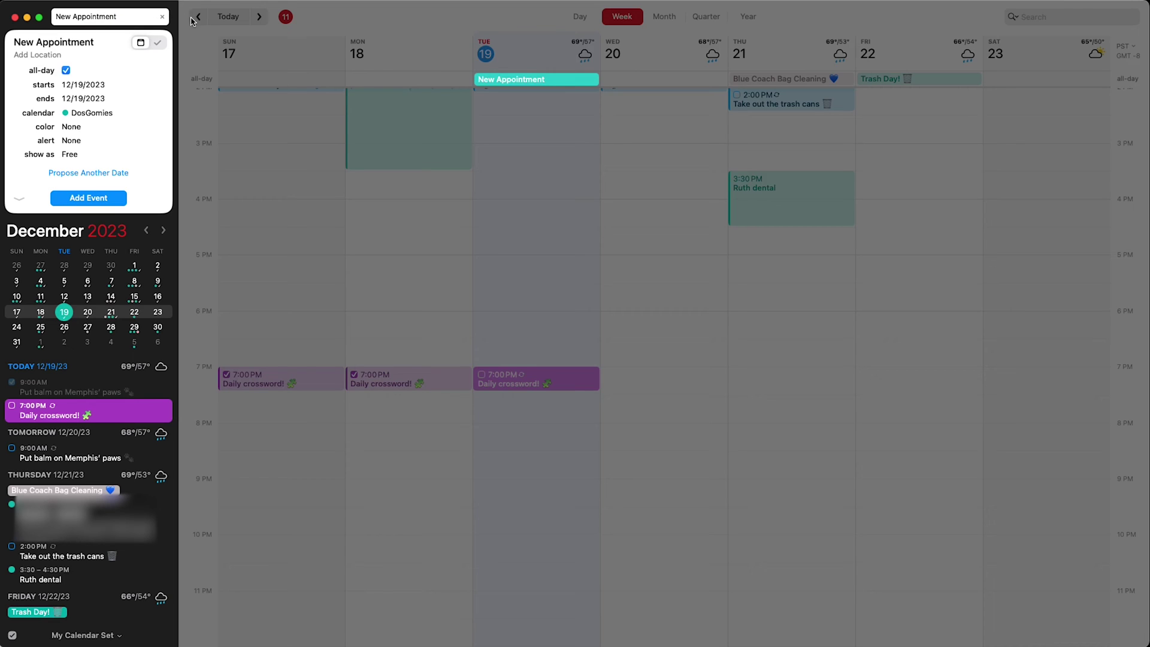
text(tomorrow at)
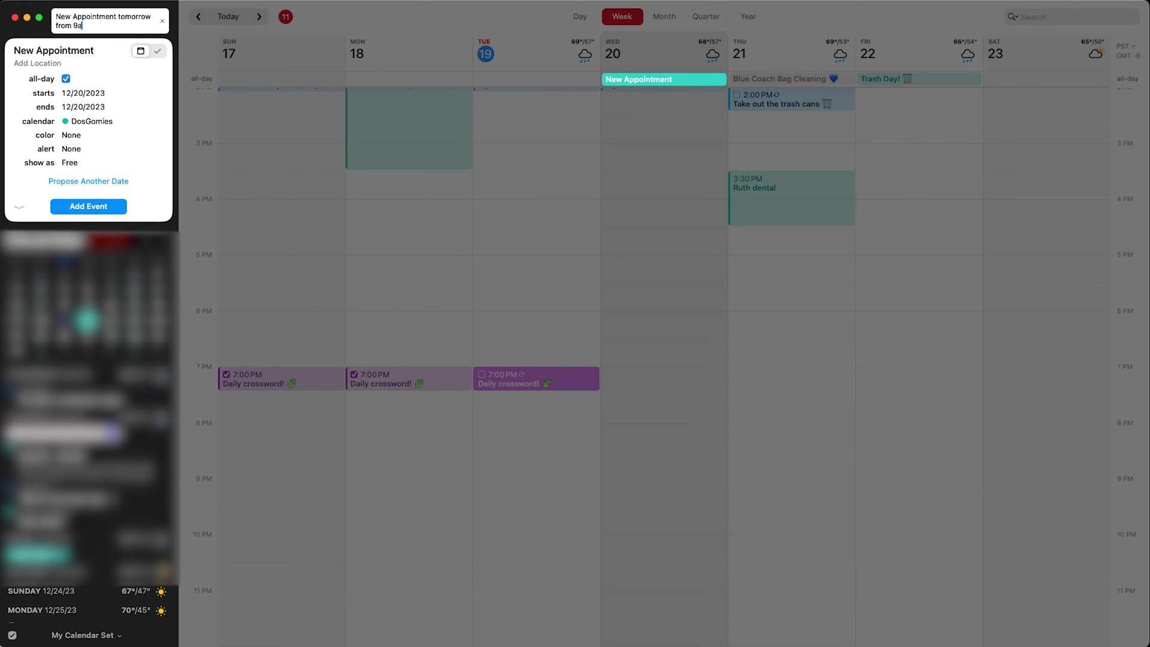
text(m to 10am)
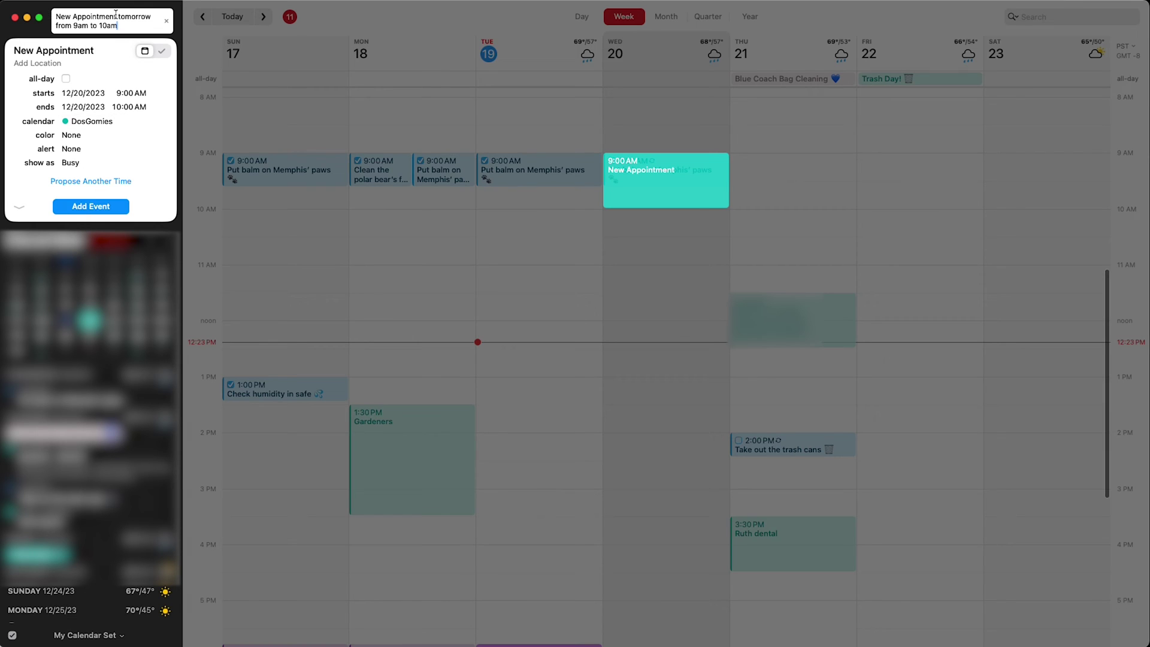
click(165, 21)
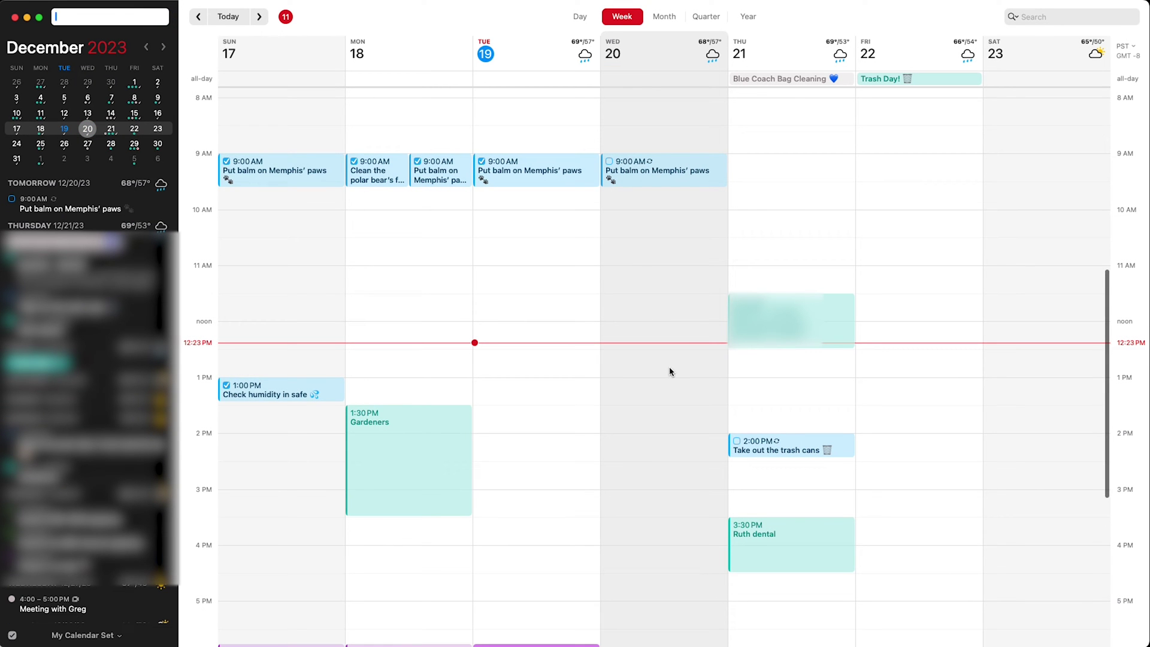
click(616, 219)
click(615, 219)
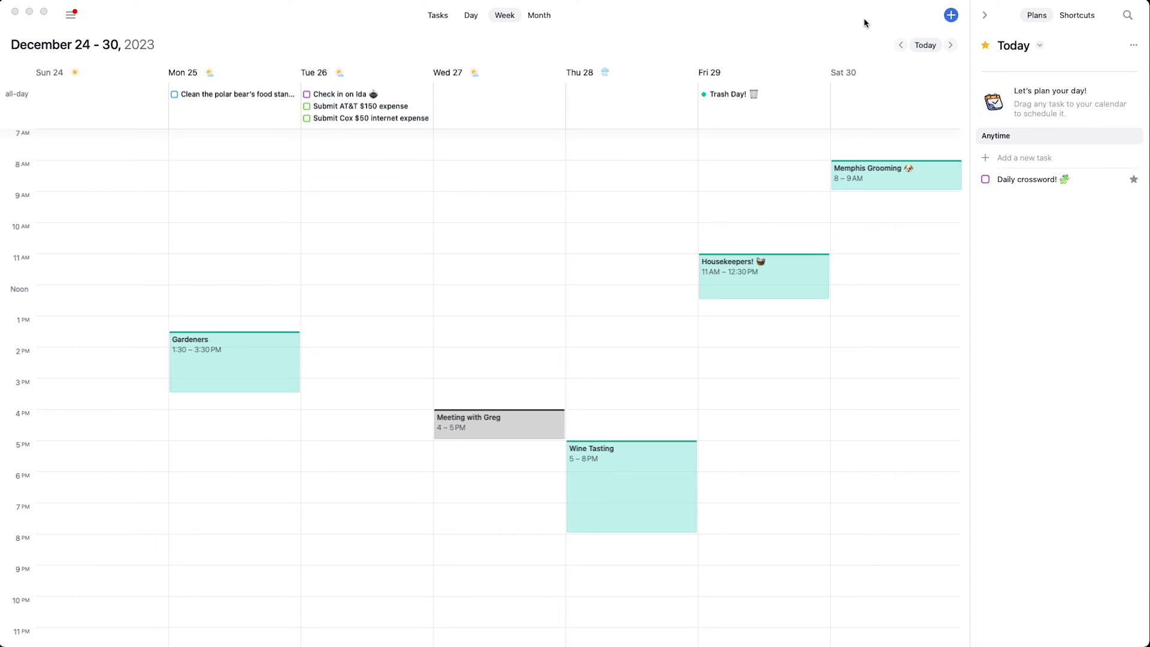
Switch to Calendars by Readdle, try wording a new event "Meeting tomorrow from 10", and erase everything after "Meeting"
click(950, 16)
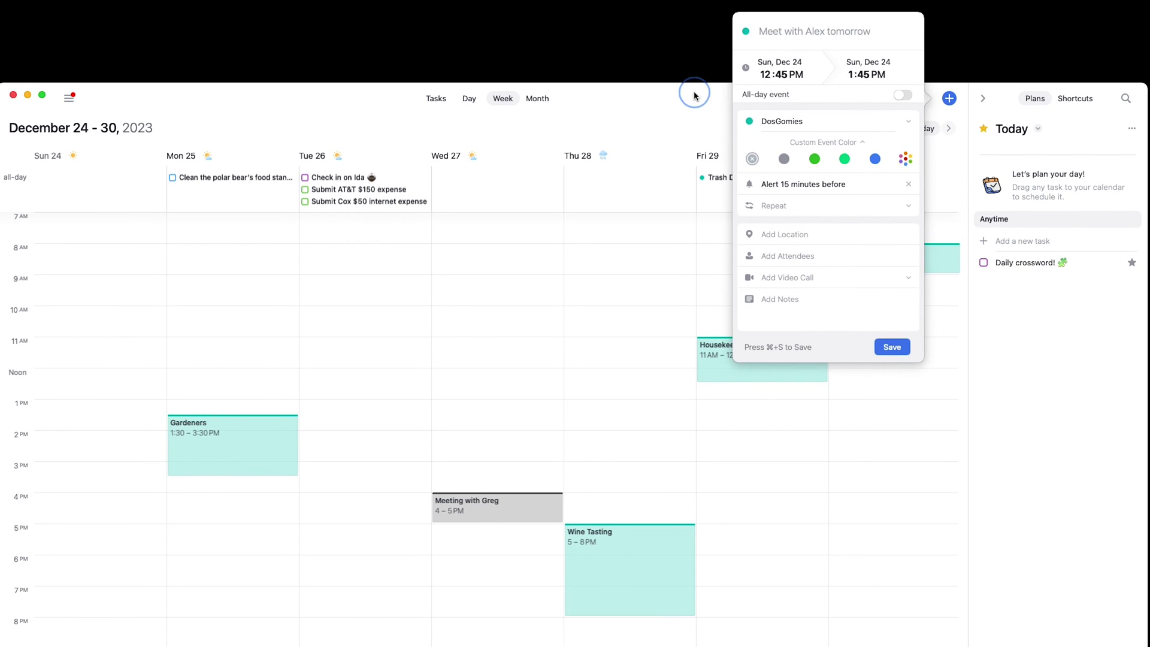
click(695, 10)
click(949, 98)
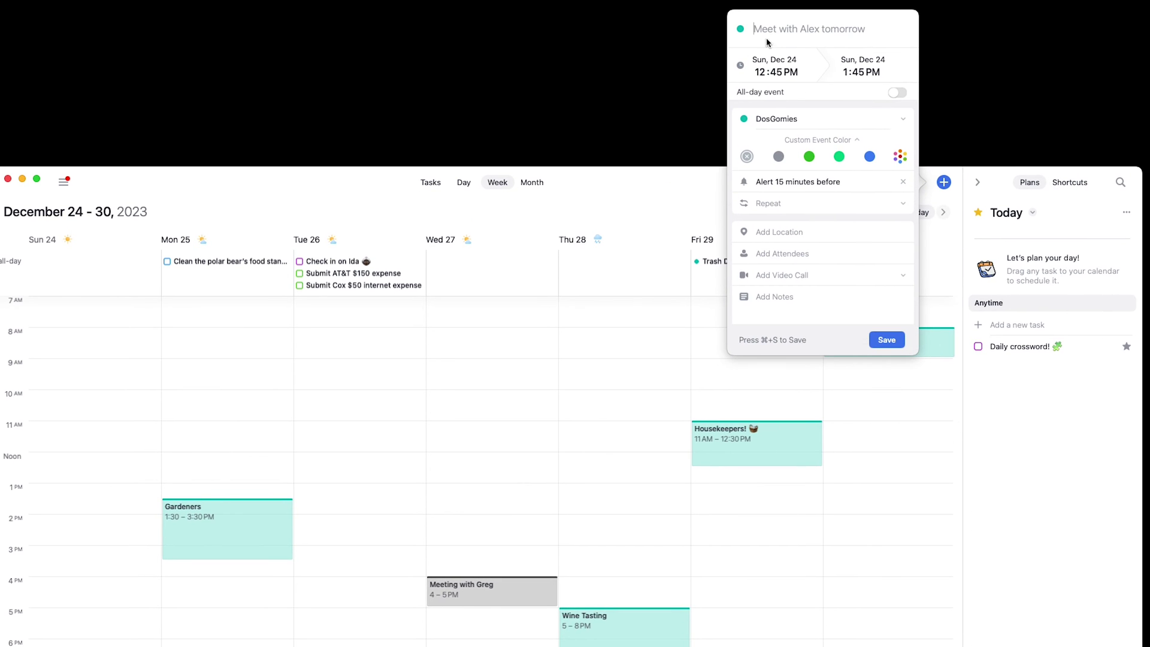
text(Me)
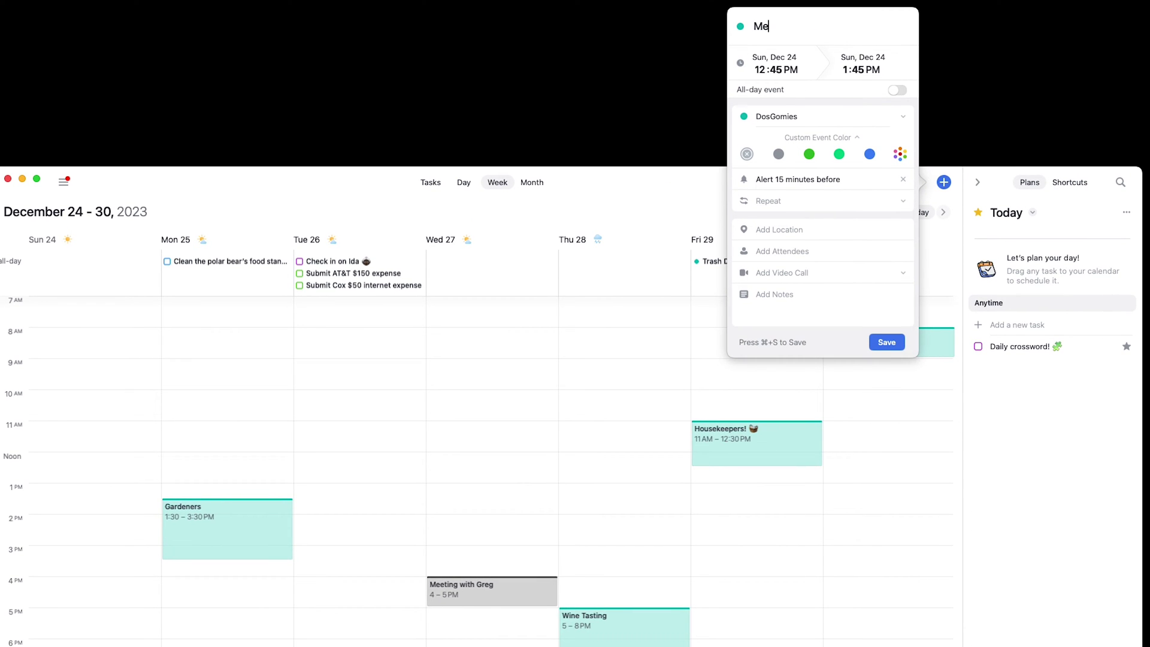
text(eting tomorrow from 10)
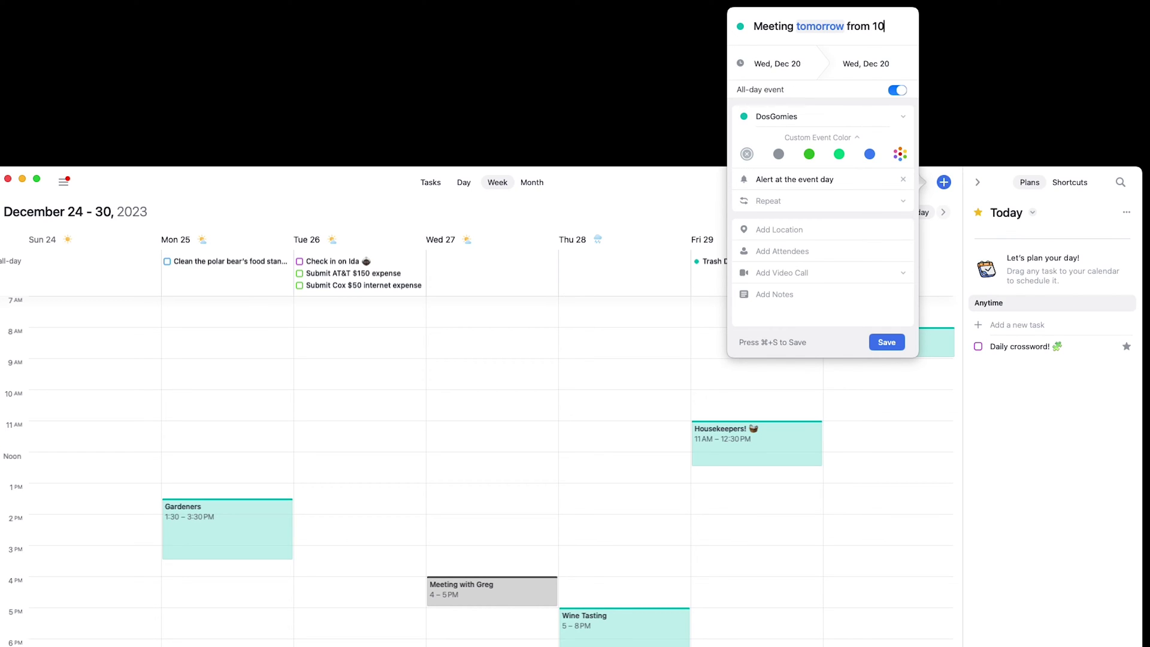
text(1)
key(BackSpace)
key(alt+BackSpace)
key(alt+BackSpace)
key(alt+BackSpace)
key(alt+BackSpace)
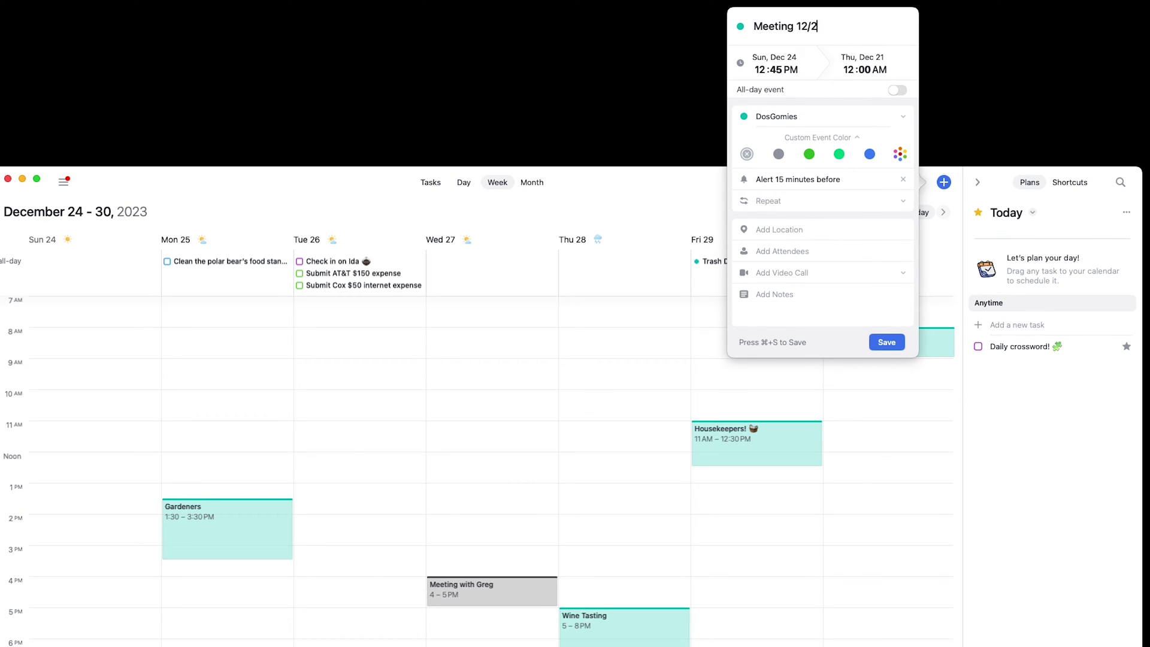
Complete the draft title as "Meeting 12/29 from 10am to 12pm", check the video call options, and discard the event without saving
text(12/29 from 10am to 12pm)
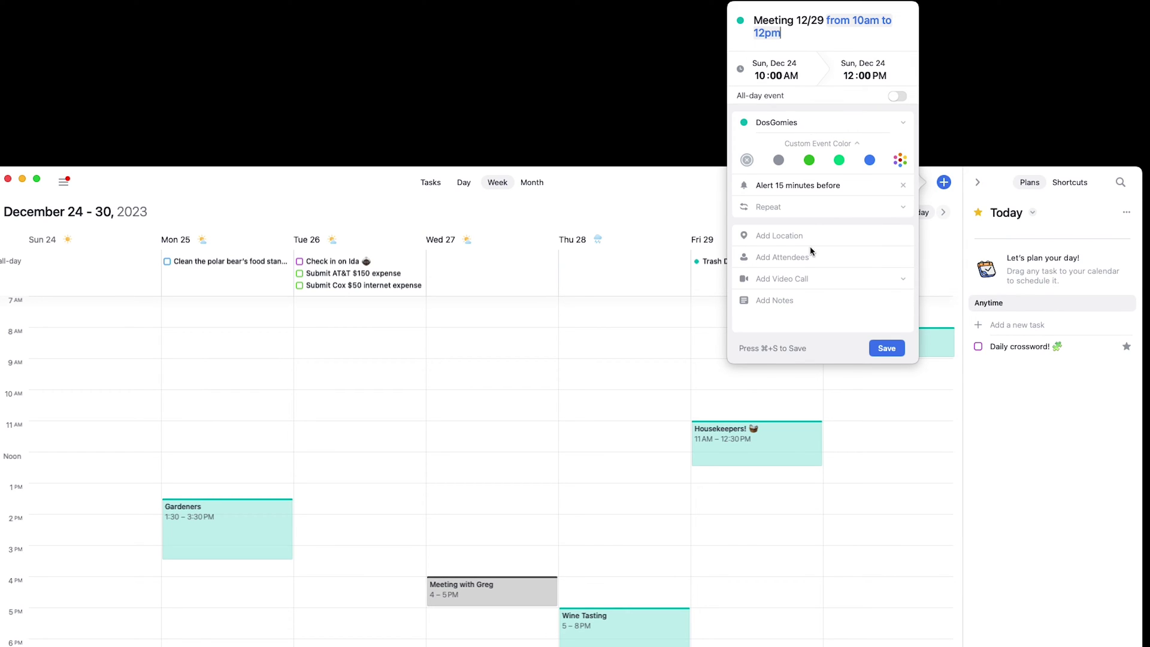
click(900, 278)
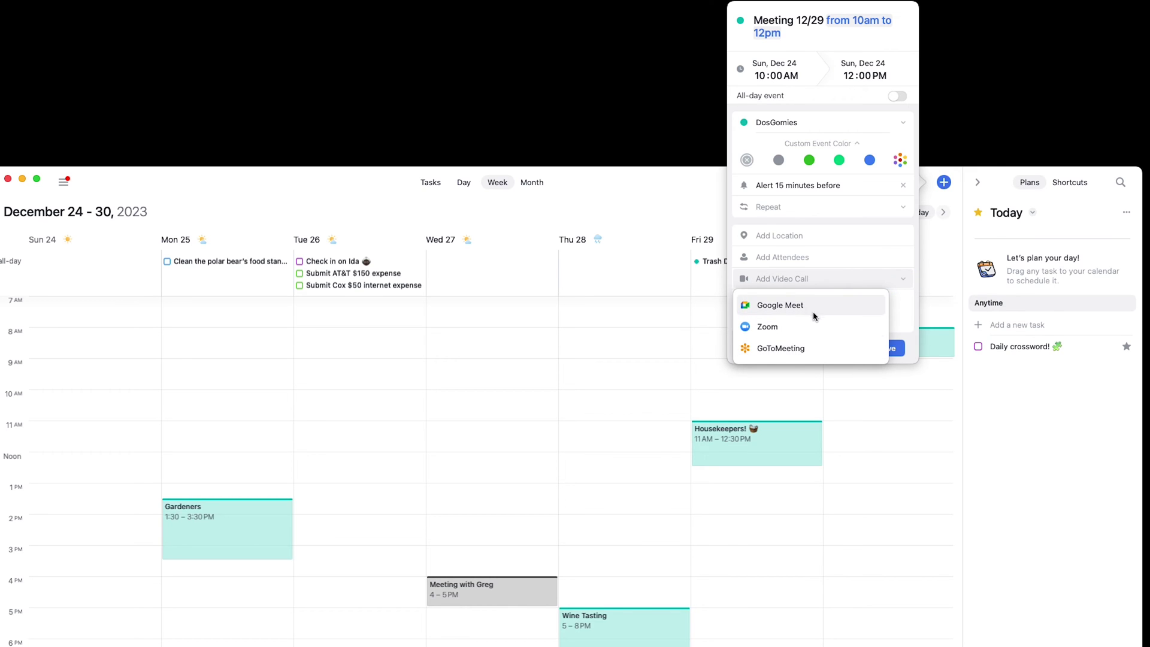
click(895, 273)
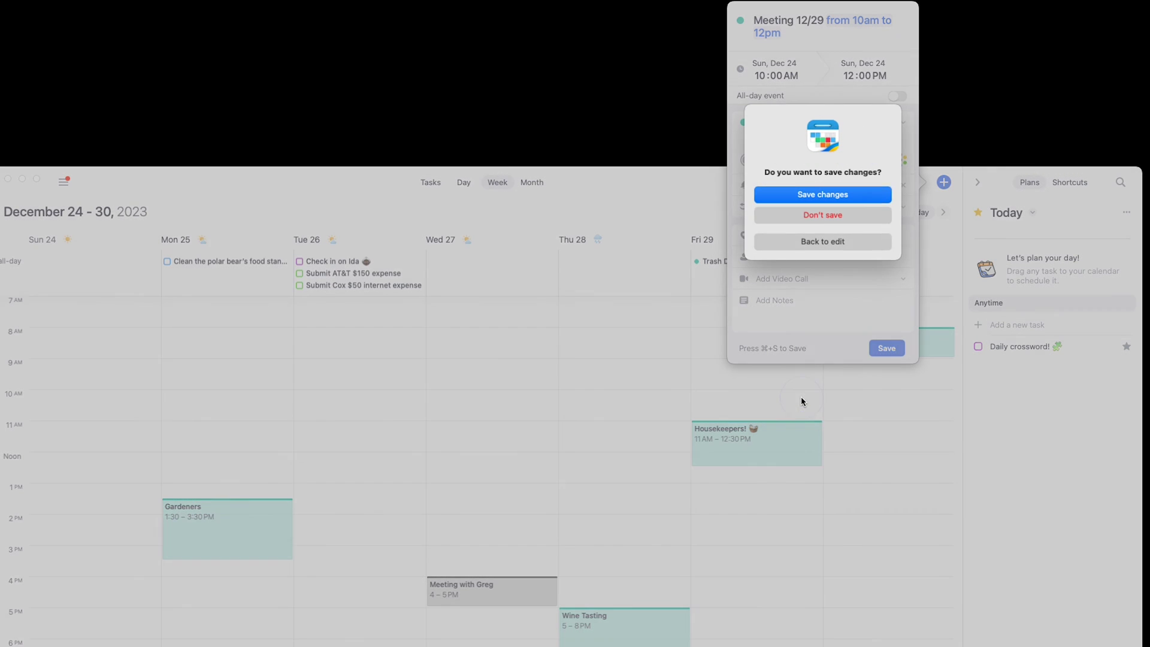
click(801, 398)
click(815, 215)
Create and save an event titled "New Meeting" on Thursday, December 28 from 12:15 PM to 2:45 PM
click(585, 458)
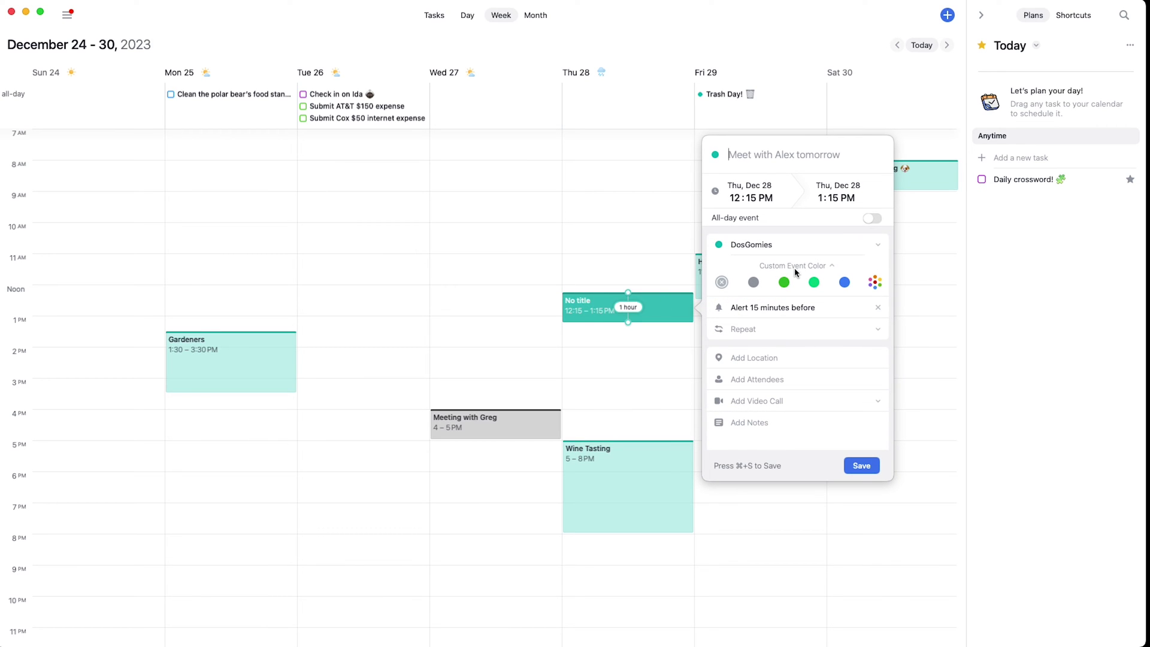
click(822, 199)
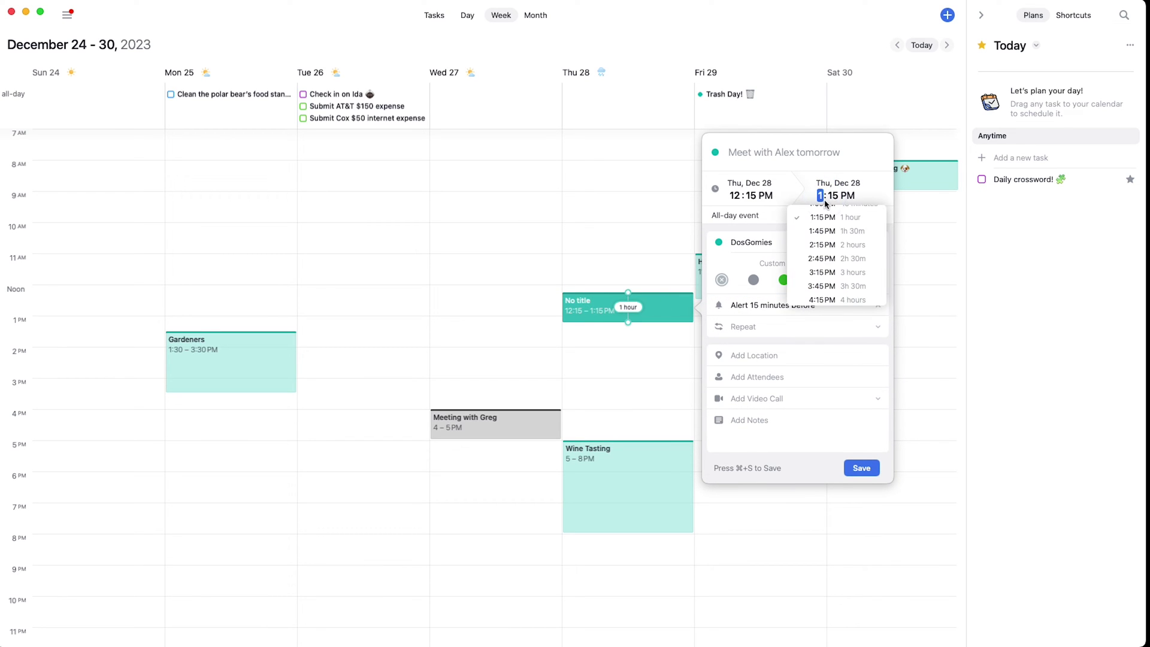
click(822, 258)
key(Tab)
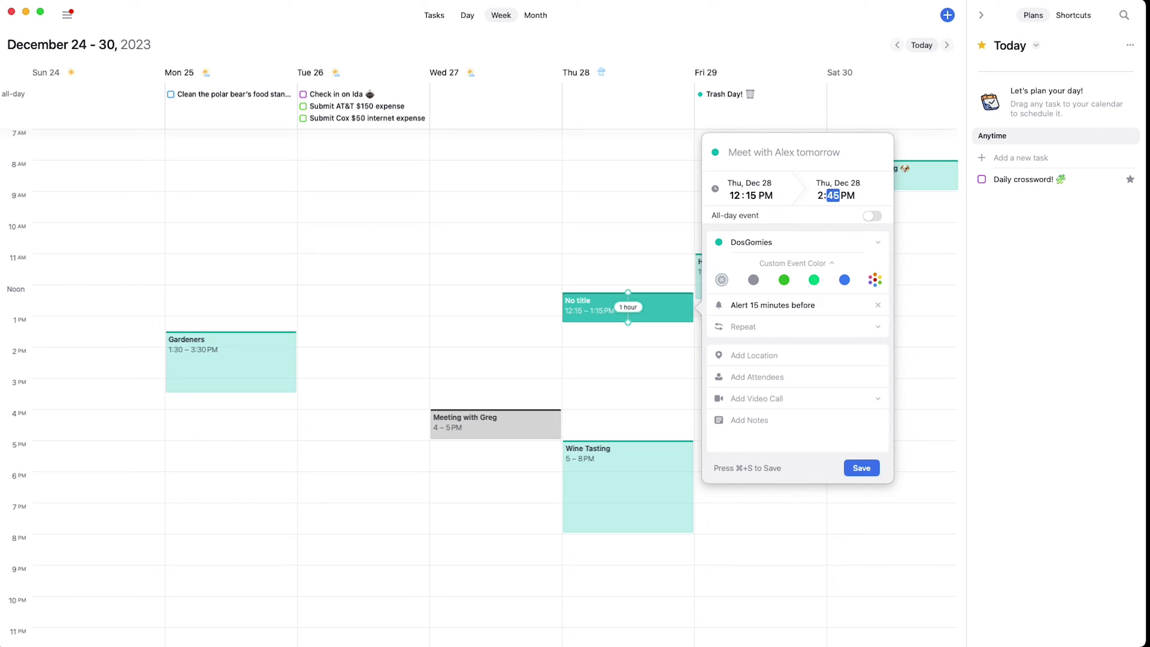
click(760, 146)
text(New Meeting)
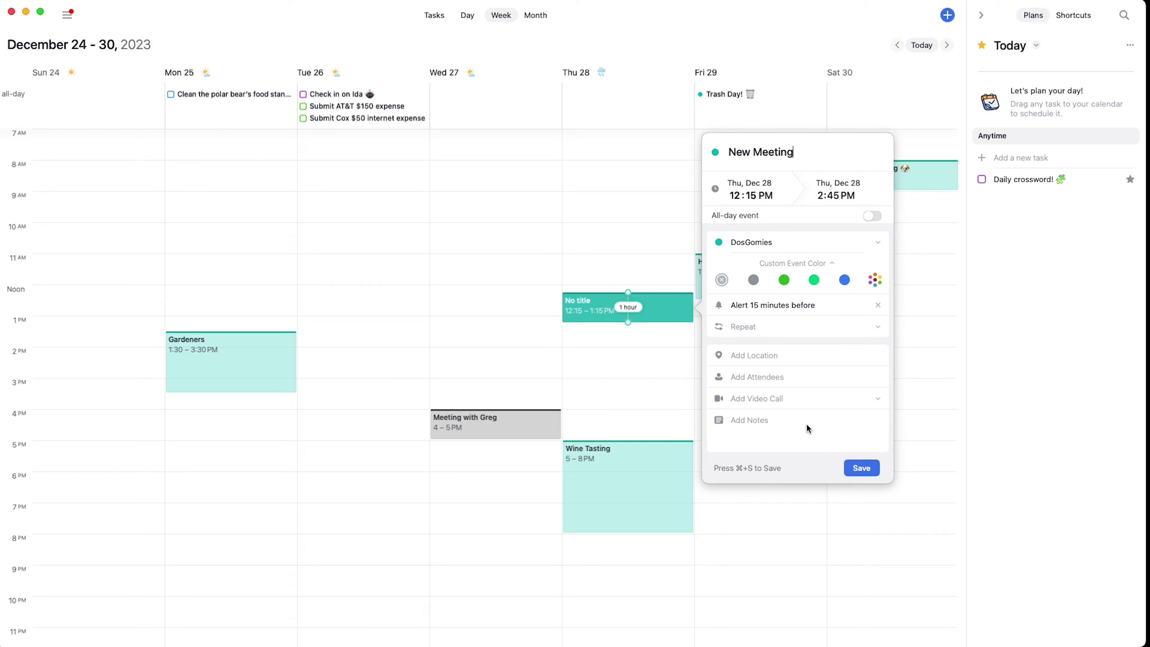
click(860, 469)
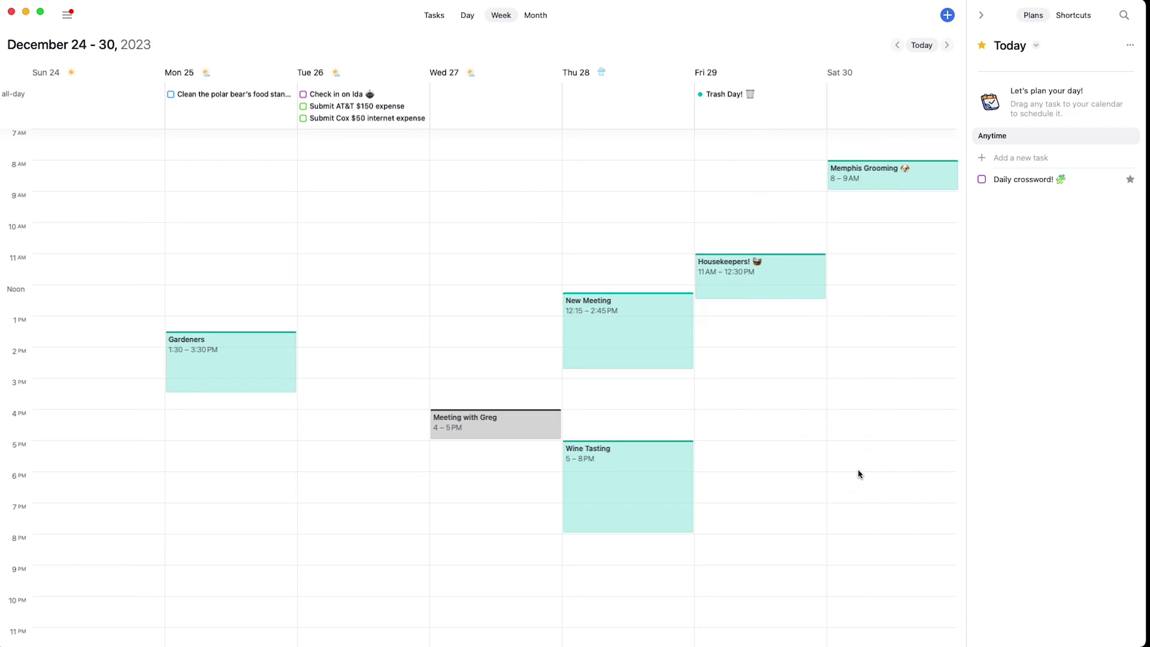
View the details of New Meeting and of the Wednesday 27 meeting at 4 PM, and close them
click(625, 311)
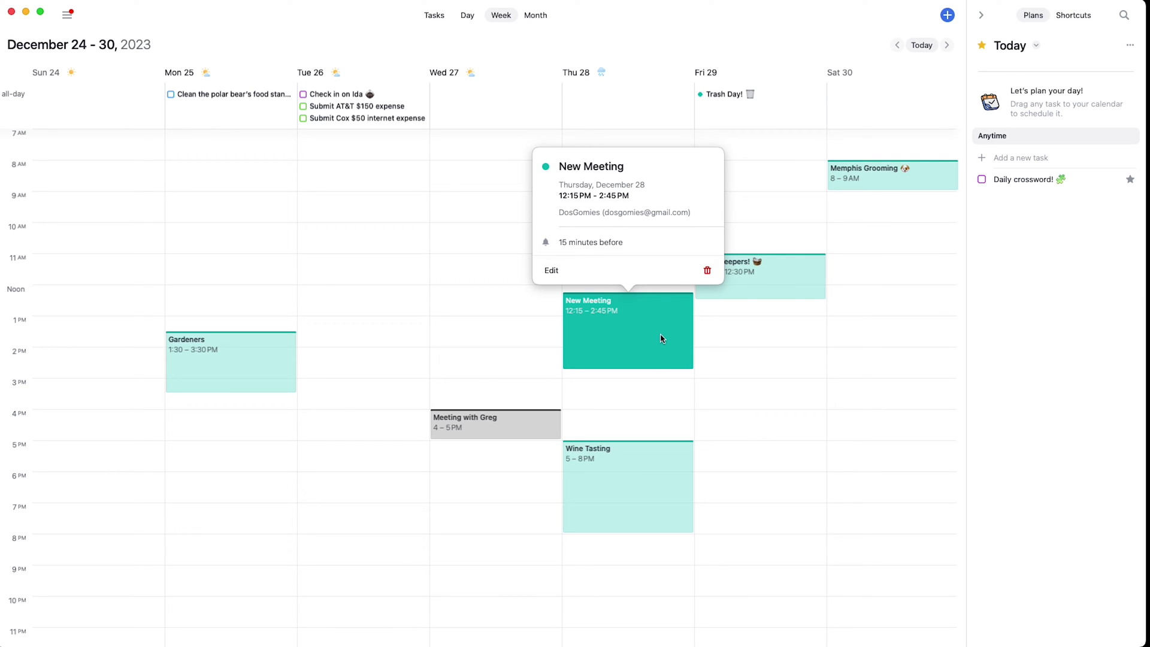
click(647, 375)
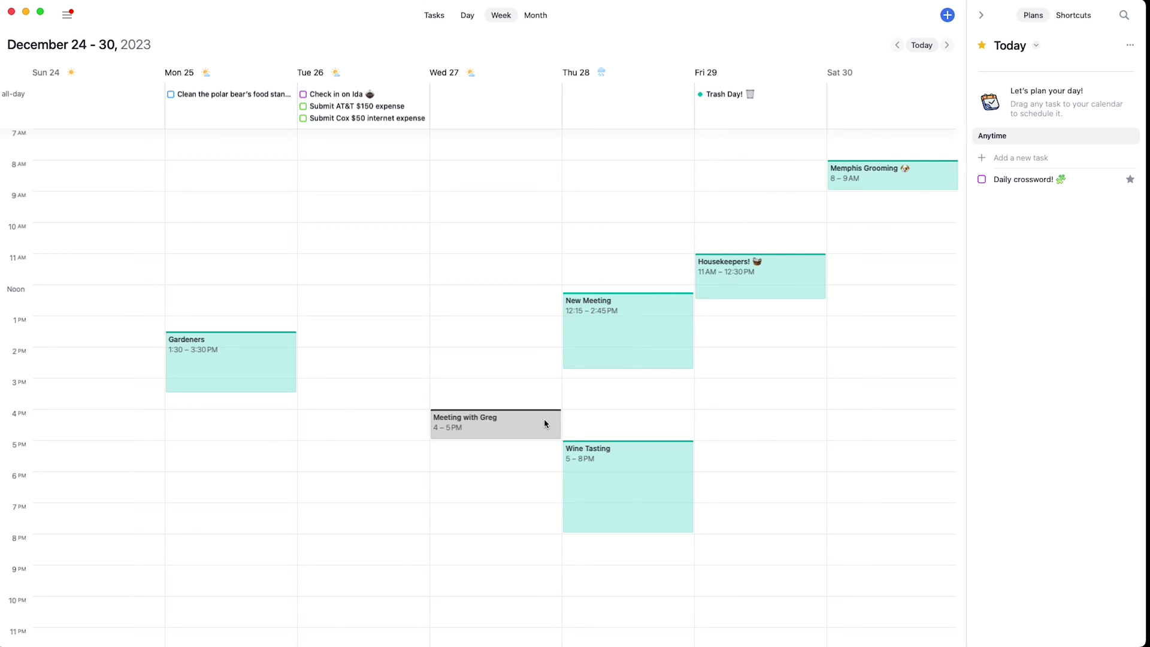
click(499, 428)
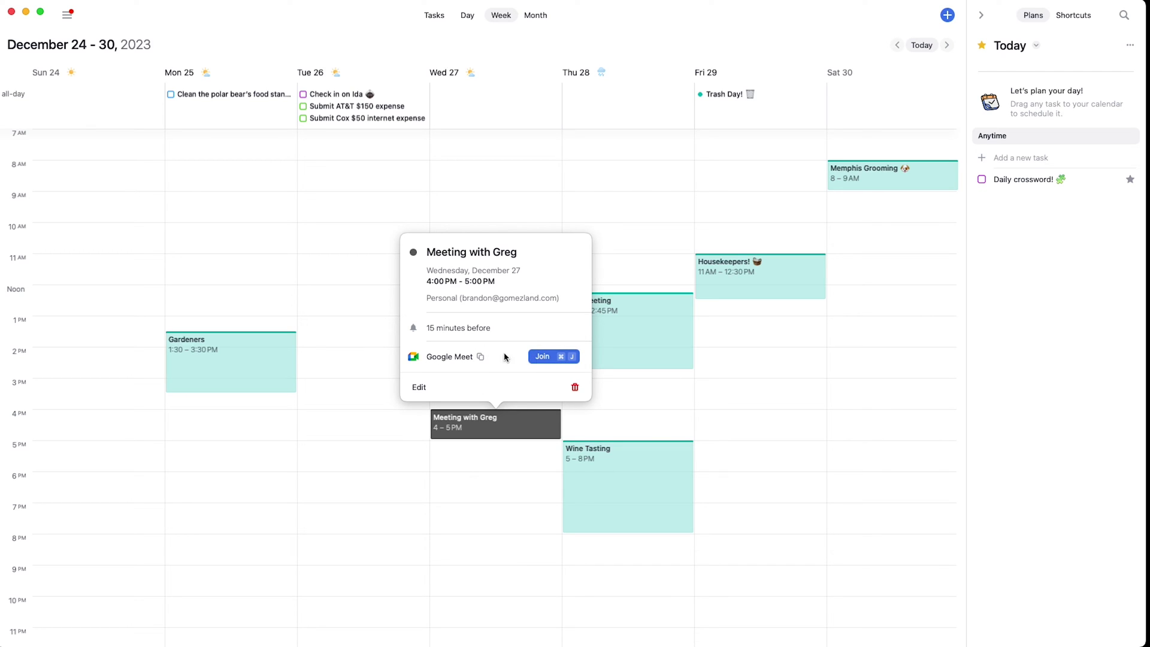
click(611, 274)
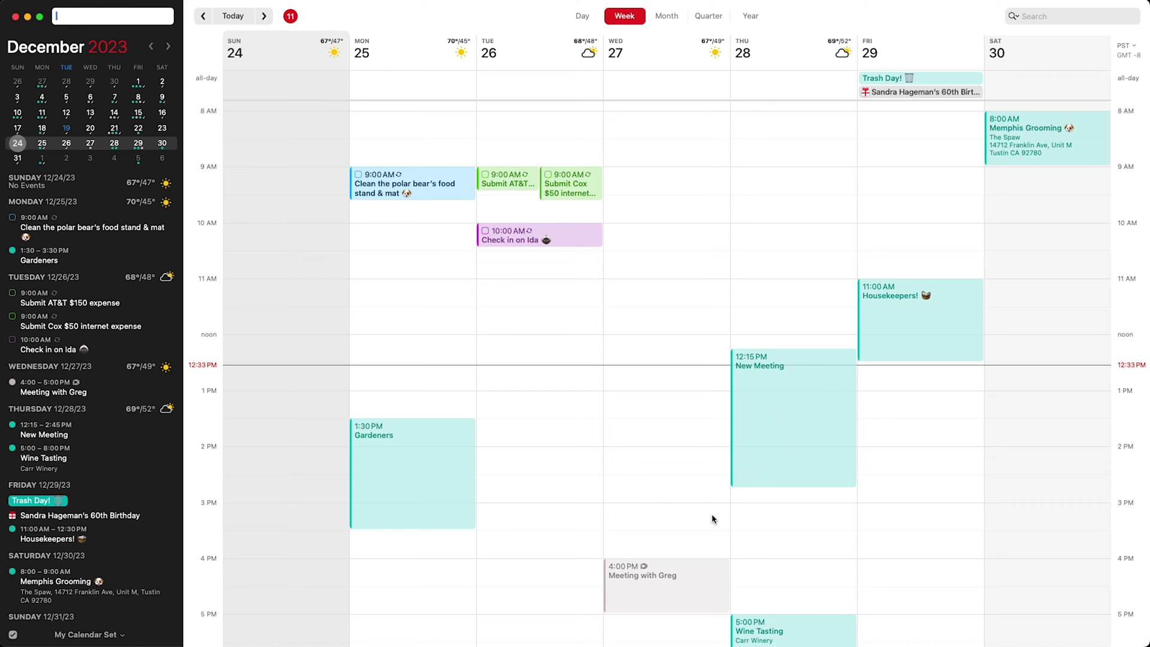
Switch to Fantastical and examine the Wine Tasting event on Thursday 28, including its expanded options, alerts and location map
scroll(712, 515, down, 2)
scroll(712, 509, down, 5)
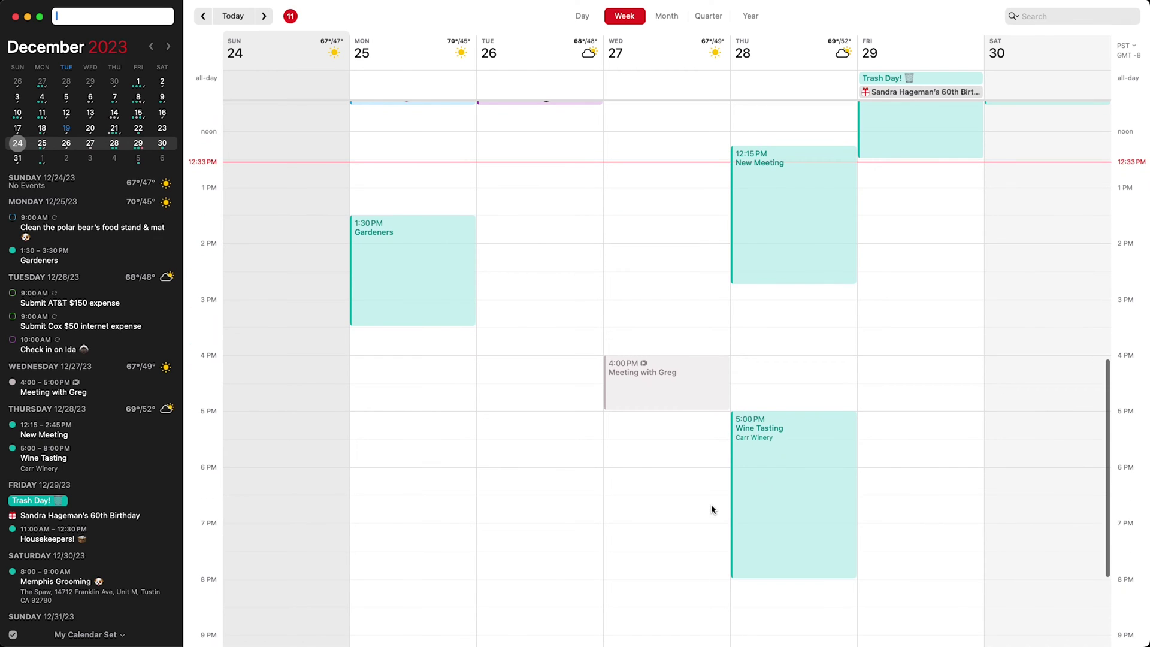
click(791, 431)
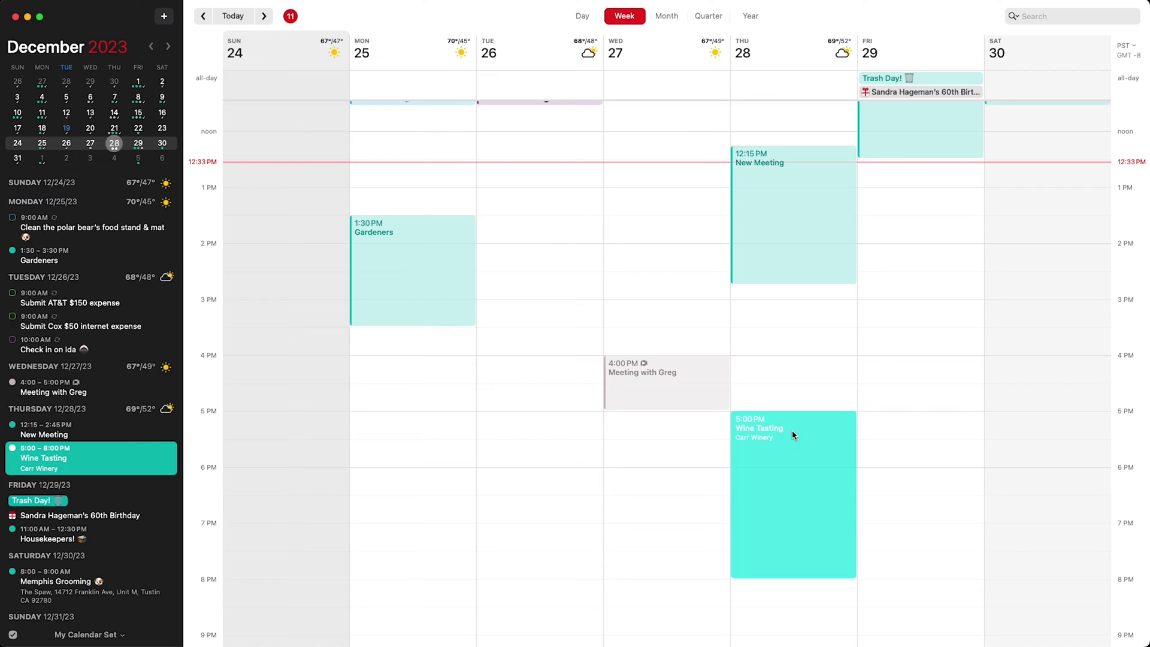
click(793, 432)
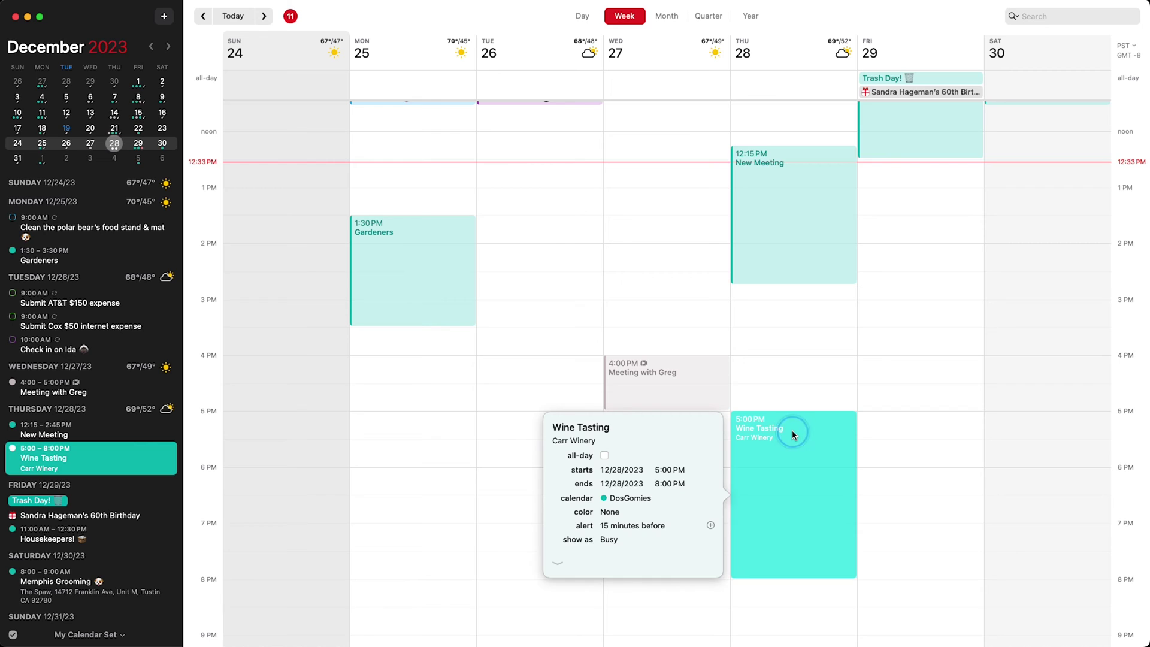
click(557, 563)
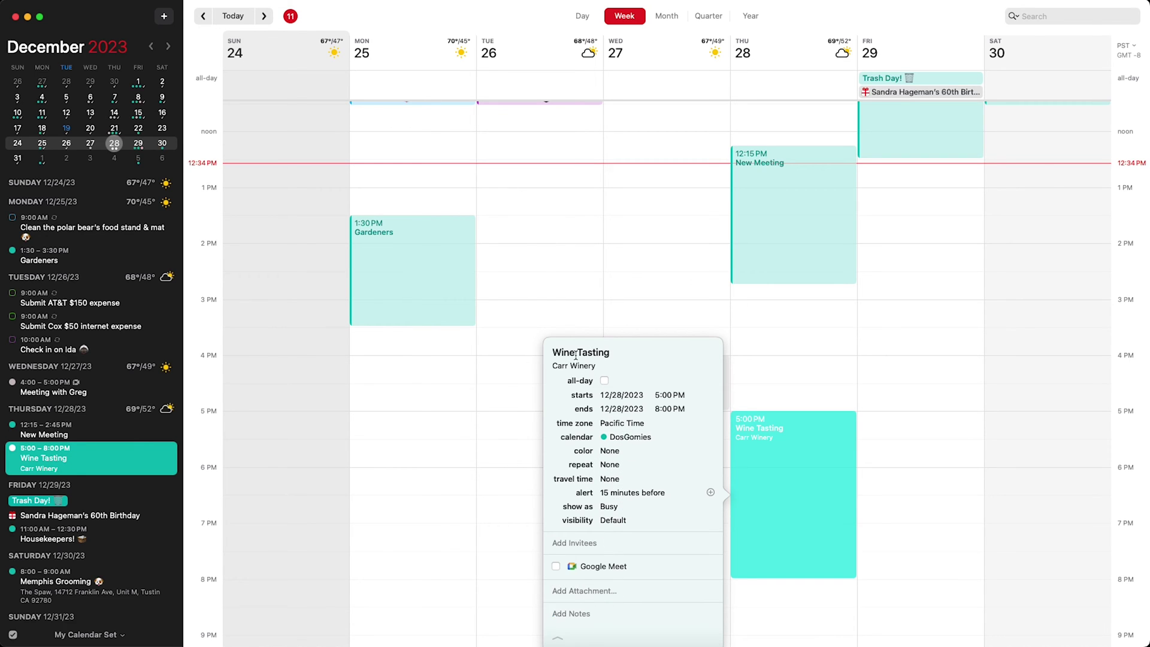
click(802, 402)
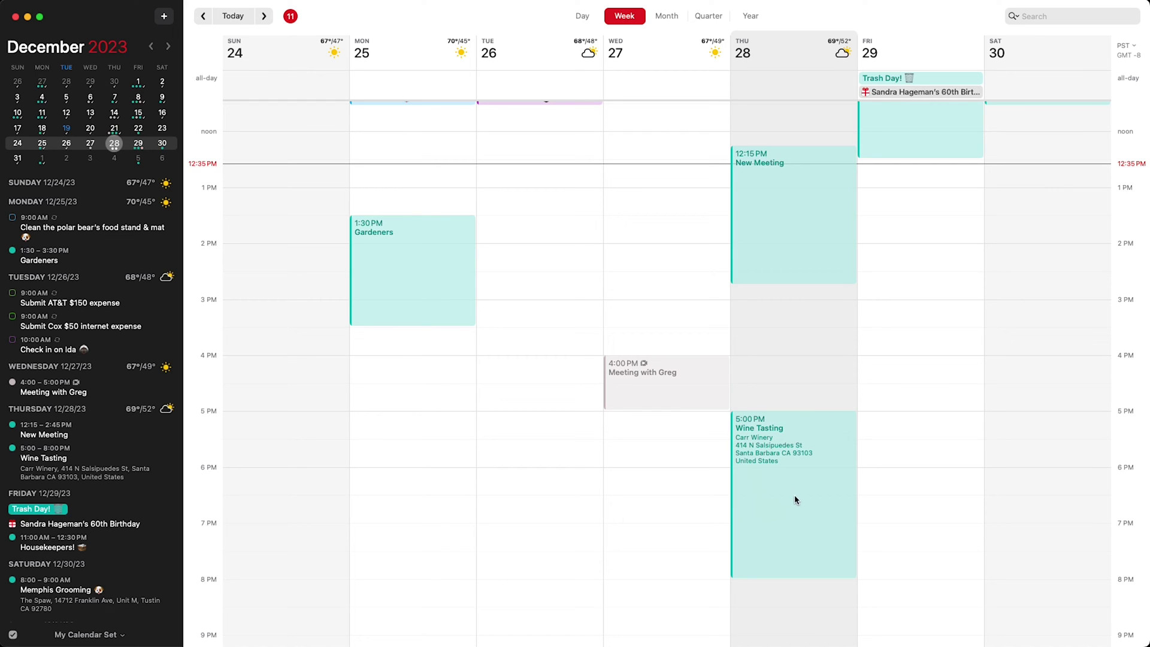
double_click(813, 439)
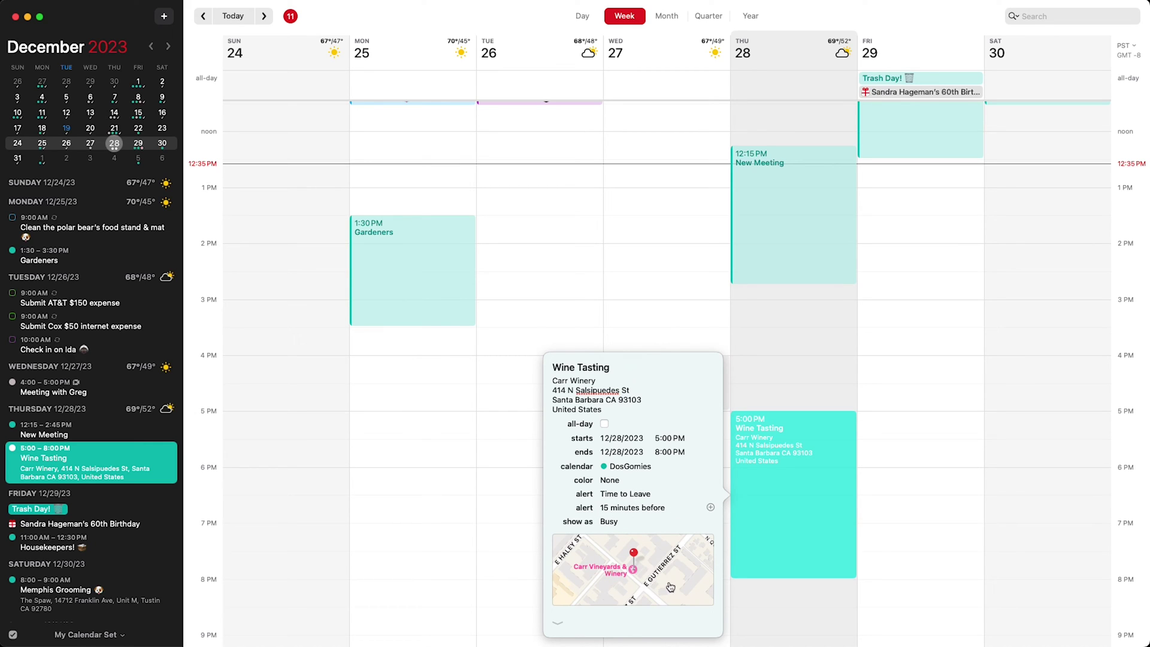
click(773, 386)
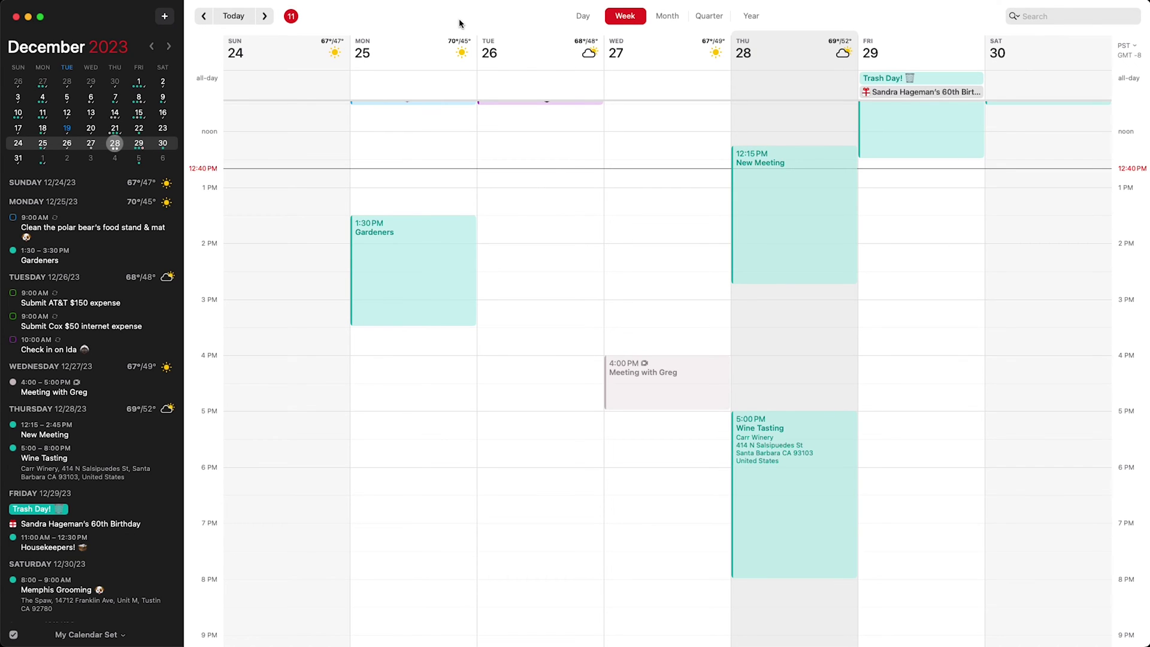
Open Fantastical's settings and look through the Weather and Openings sections
key(super+comma)
mouse_move(461, 19)
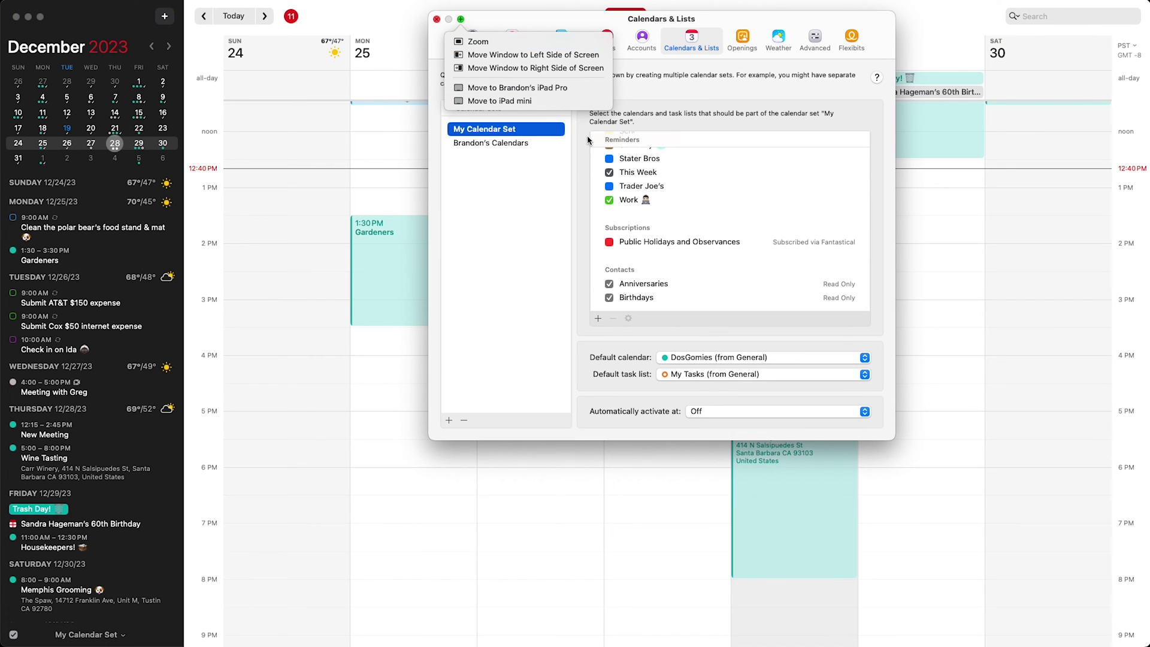
drag(535, 22, 486, 105)
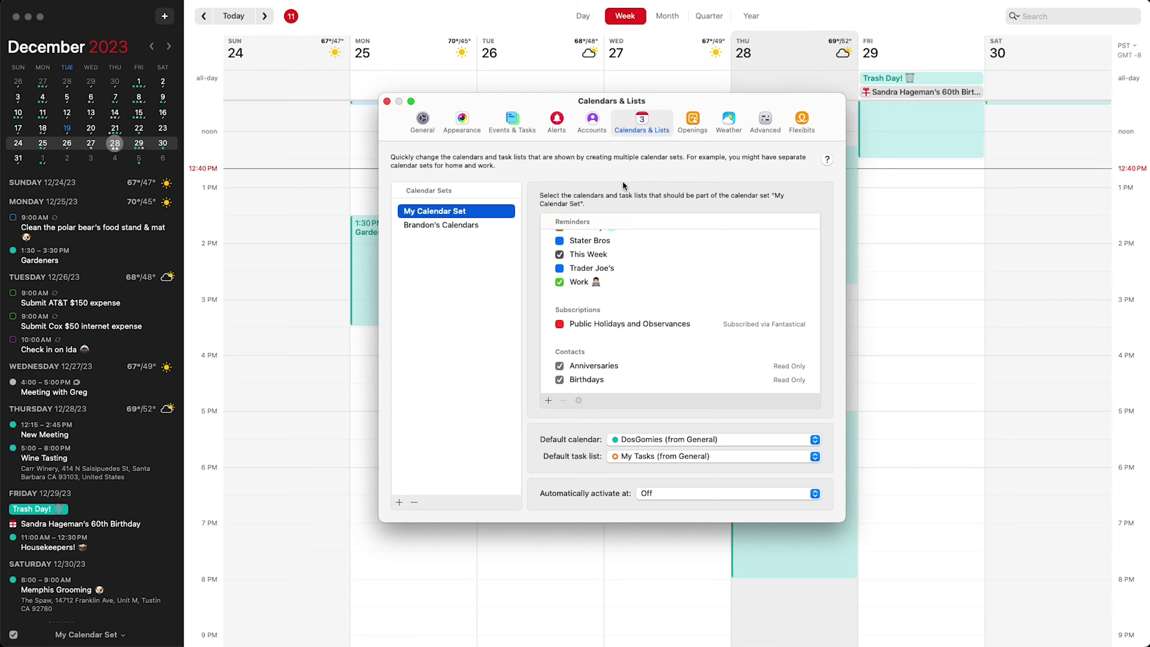
click(725, 123)
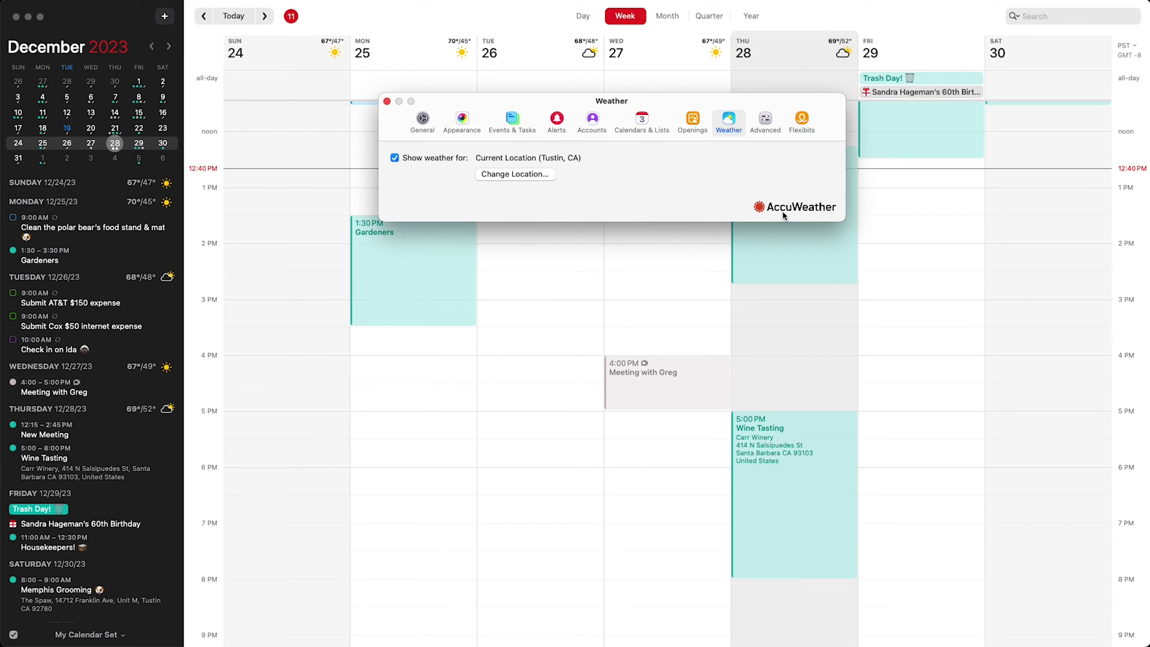
click(693, 122)
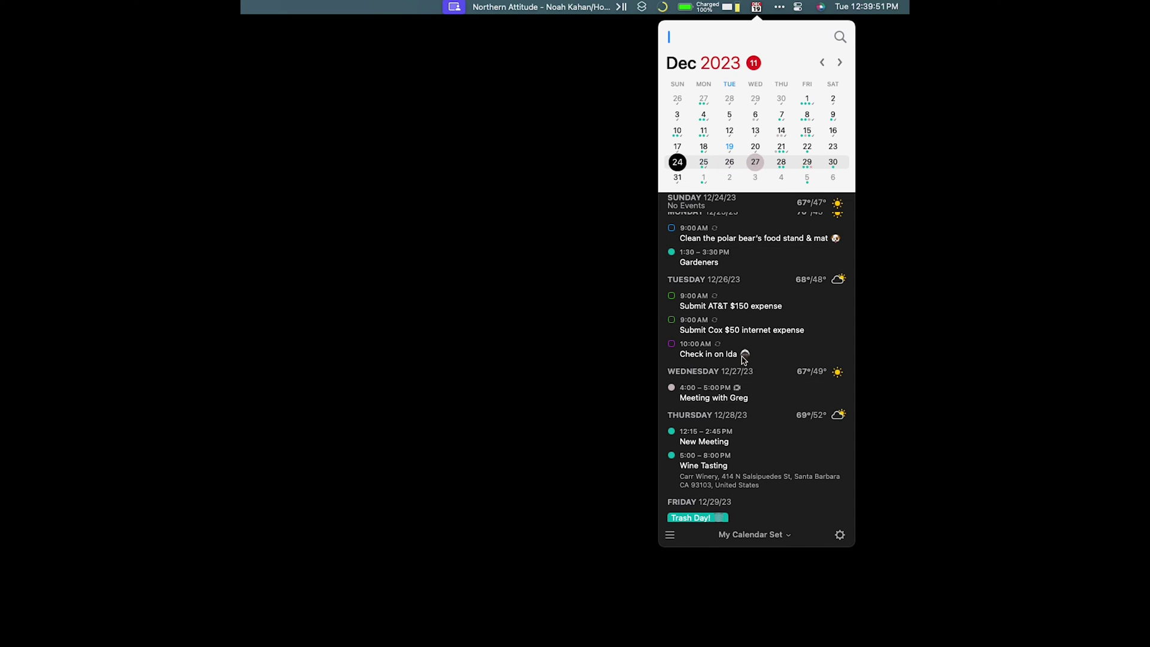
Open the details of the Wine Tasting event on Thursday 12/28 from the menu bar calendar and close them
click(728, 483)
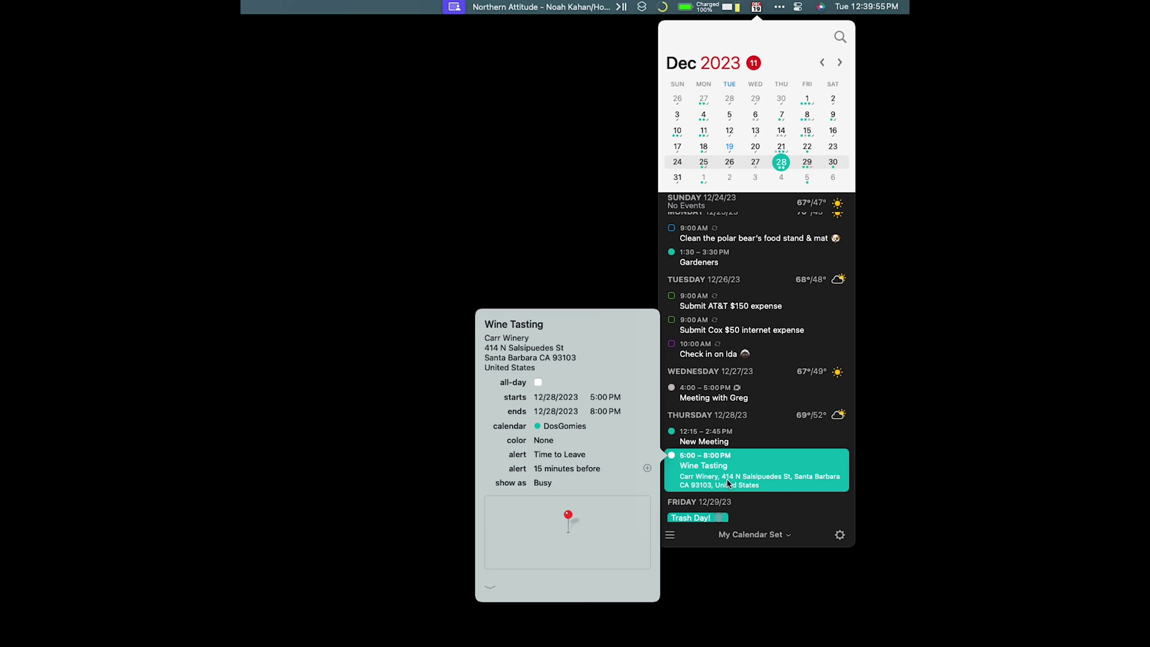
click(727, 479)
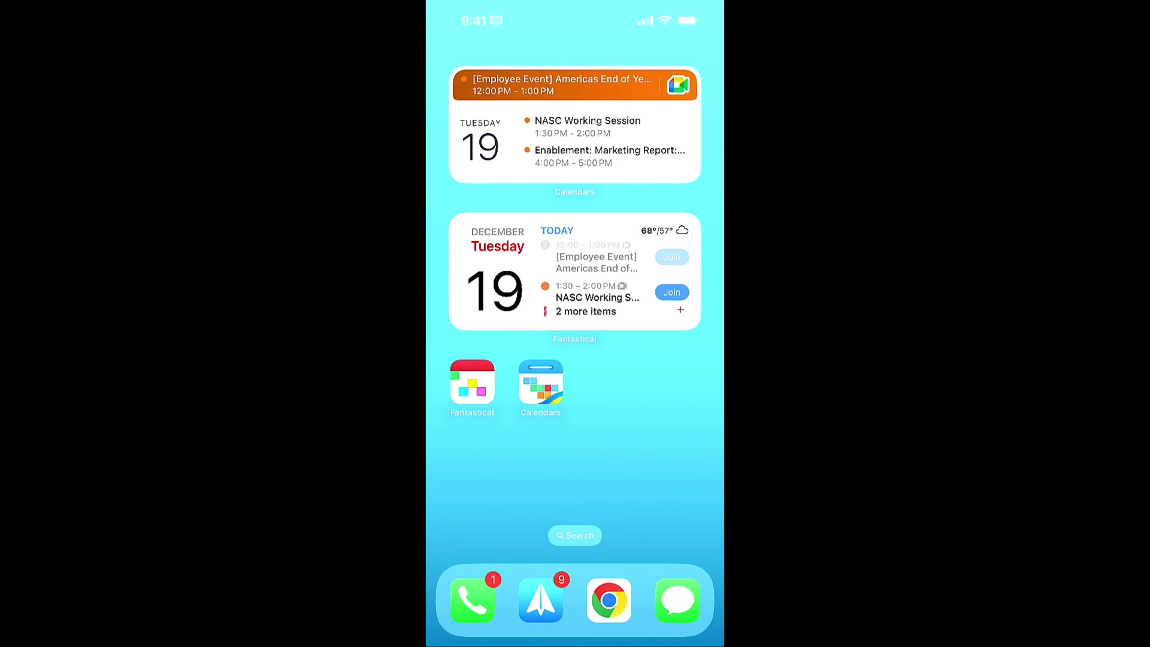
Open Calendars on the iPhone and look through its Tasks, List, Day, Week and Month views
click(540, 382)
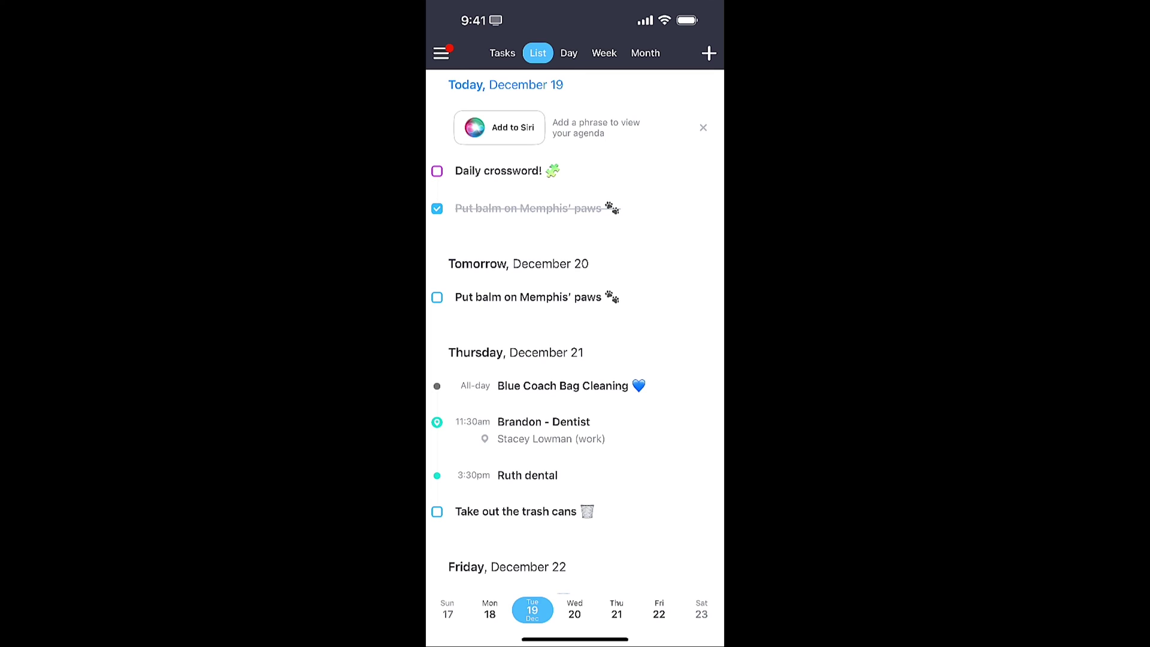
click(501, 53)
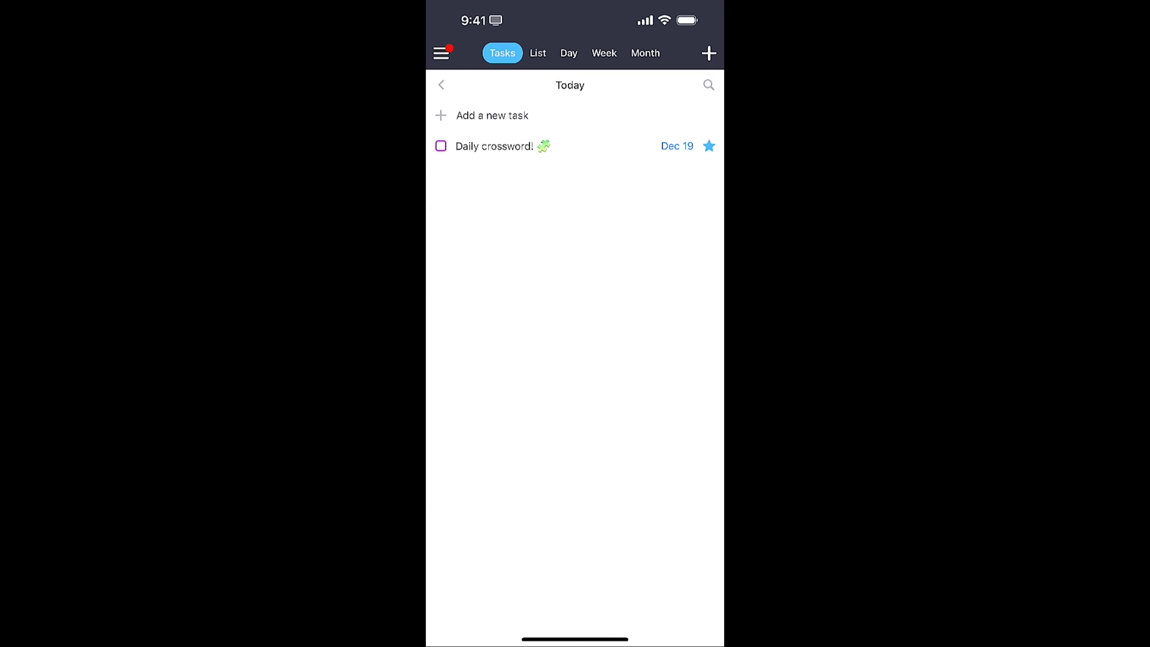
click(538, 53)
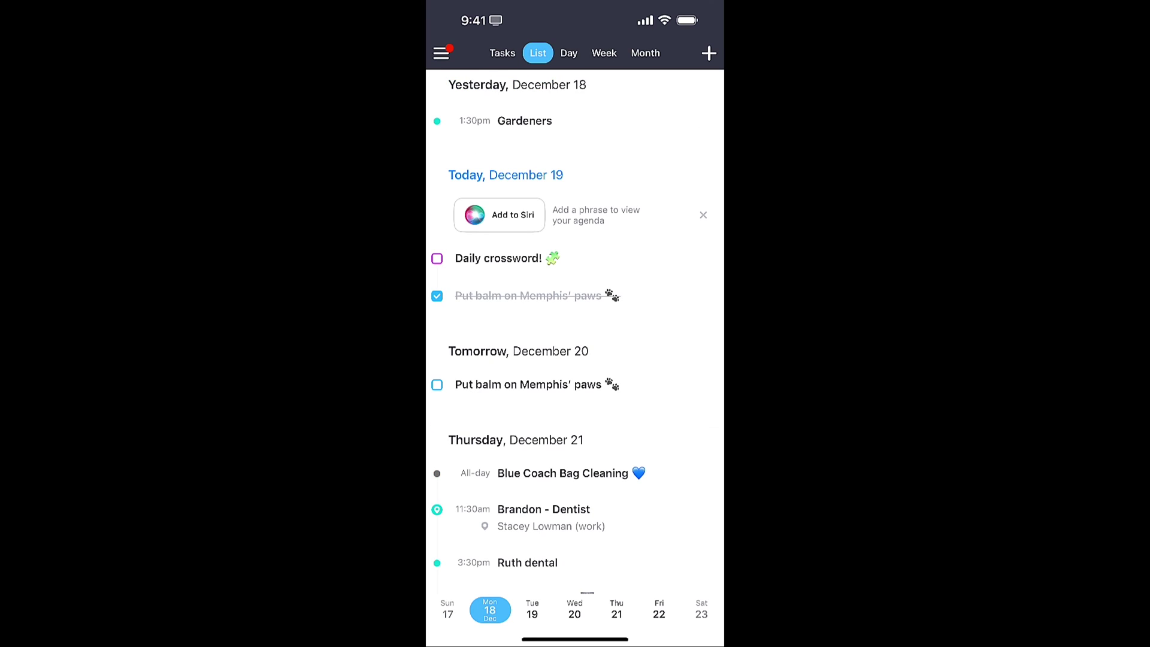
click(568, 53)
click(604, 52)
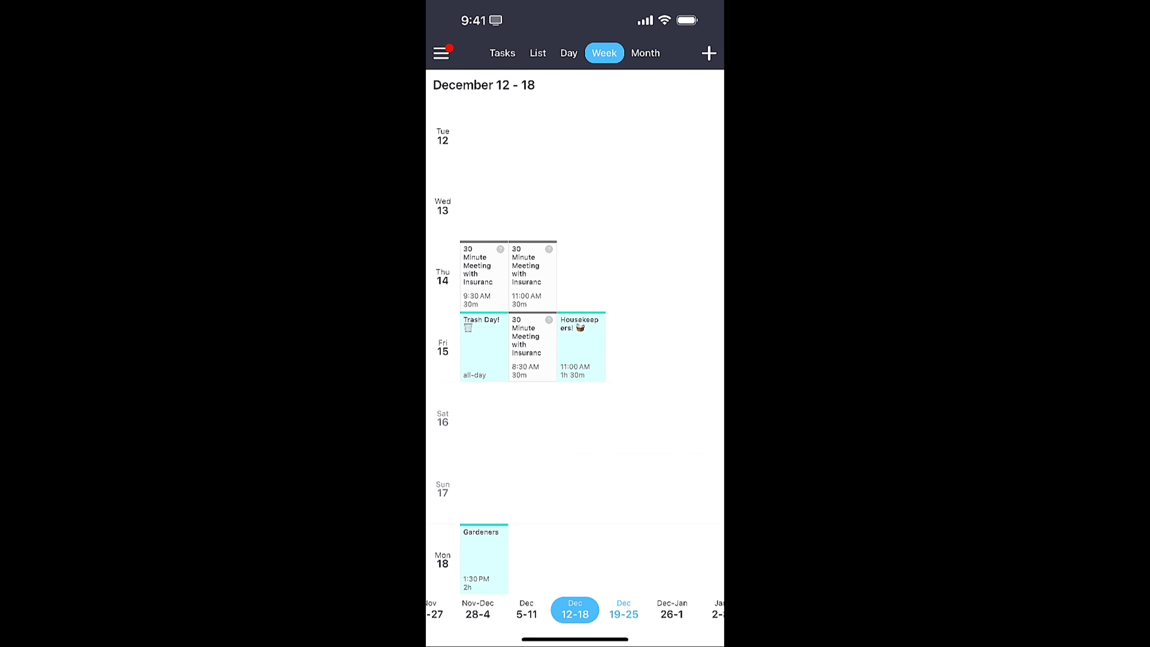
click(645, 52)
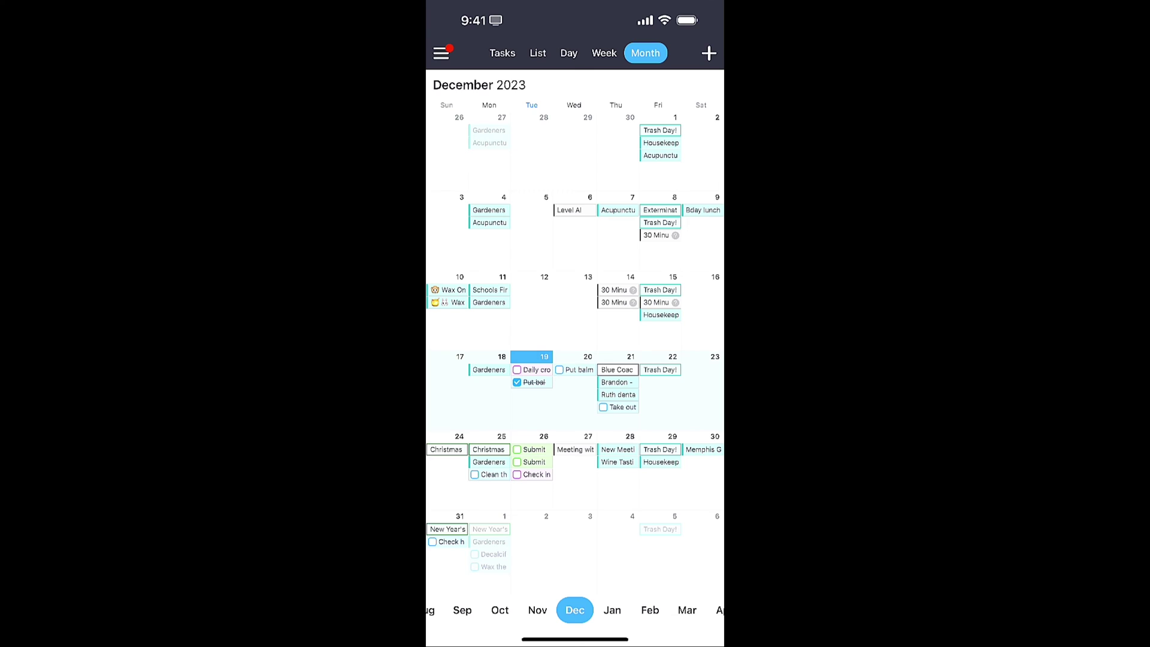
Draft a new event using the natural-language text "New meeting dec 30 at 9am"
click(708, 53)
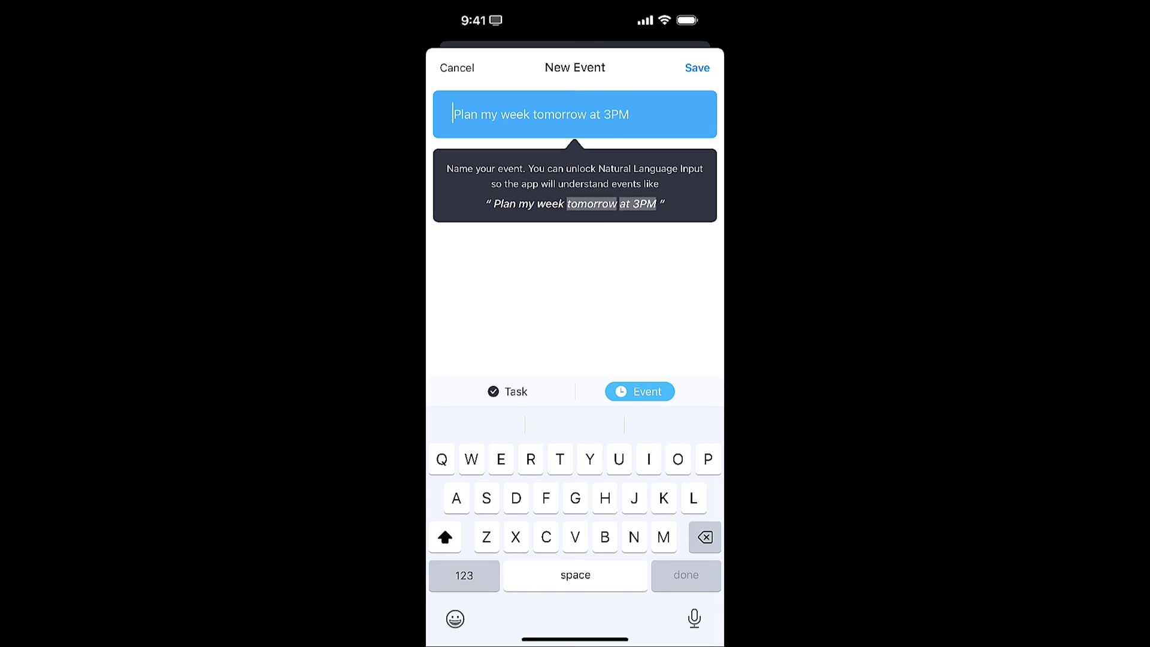
text(New meeting )
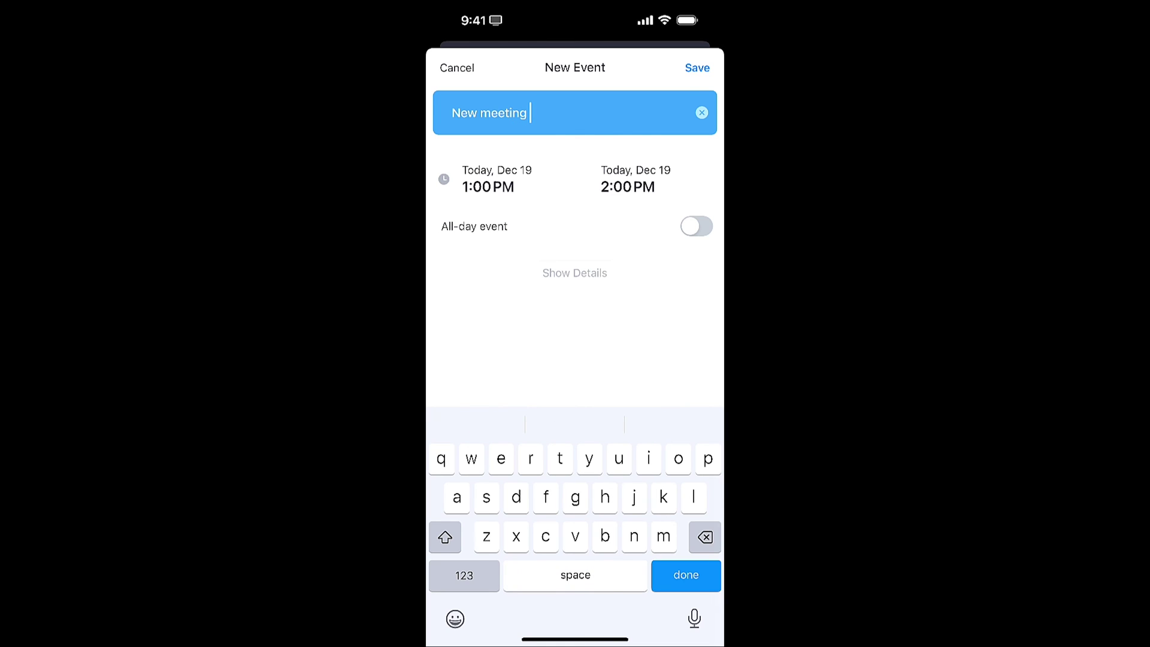
text(dec)
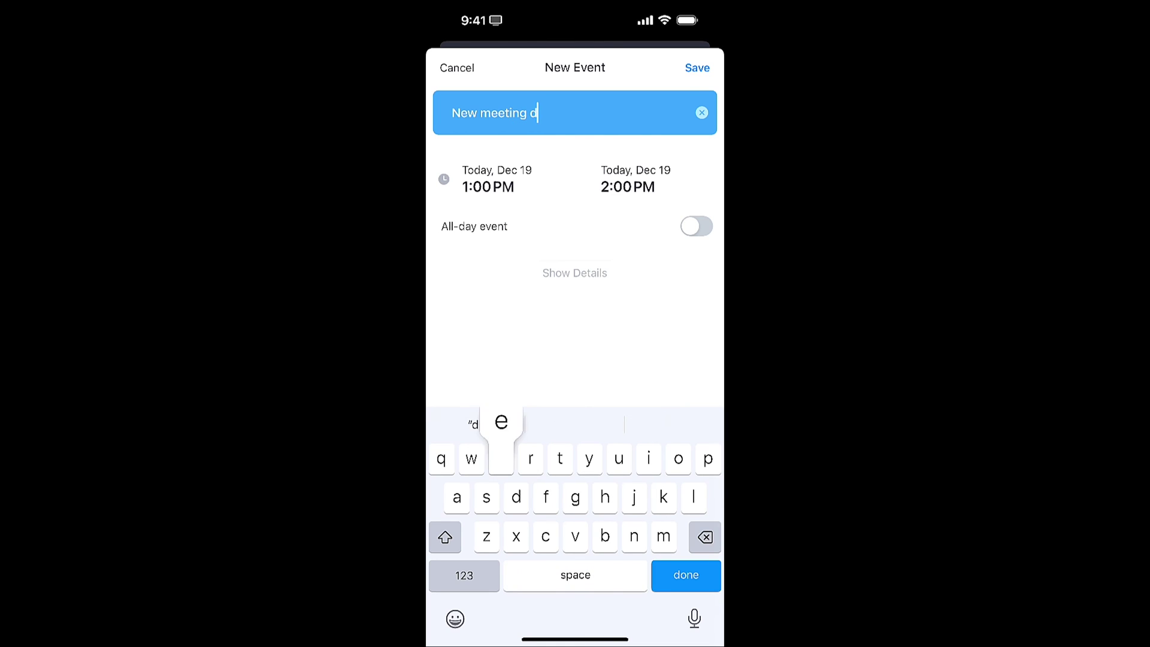
click(463, 575)
text(30)
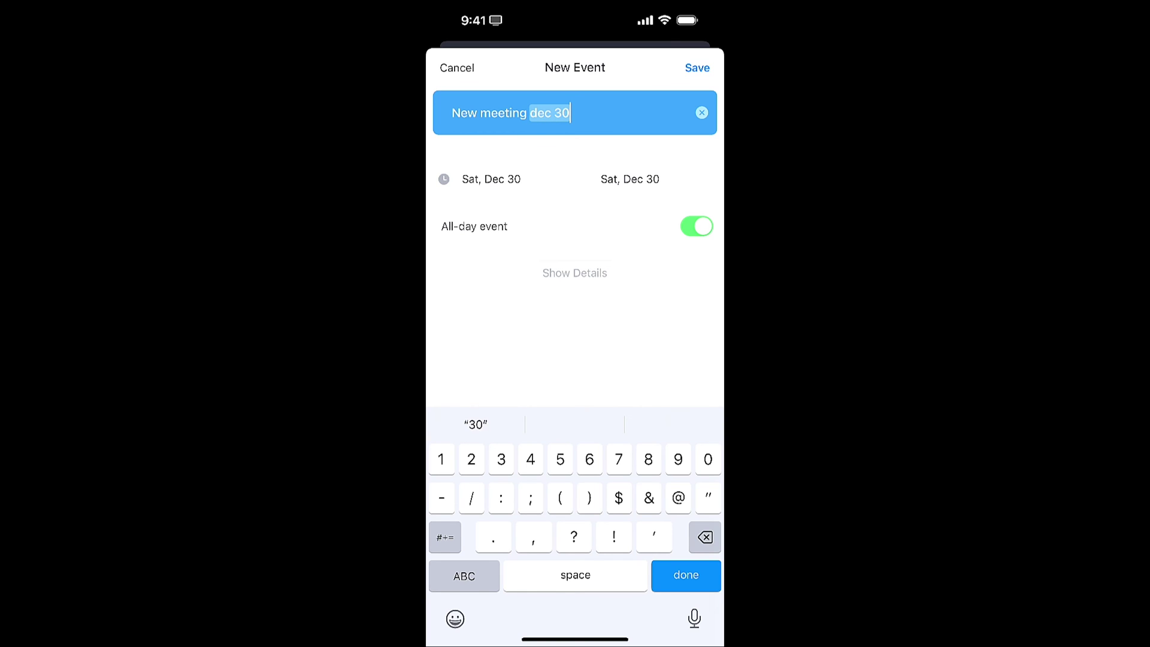
text( at)
click(463, 575)
text(9)
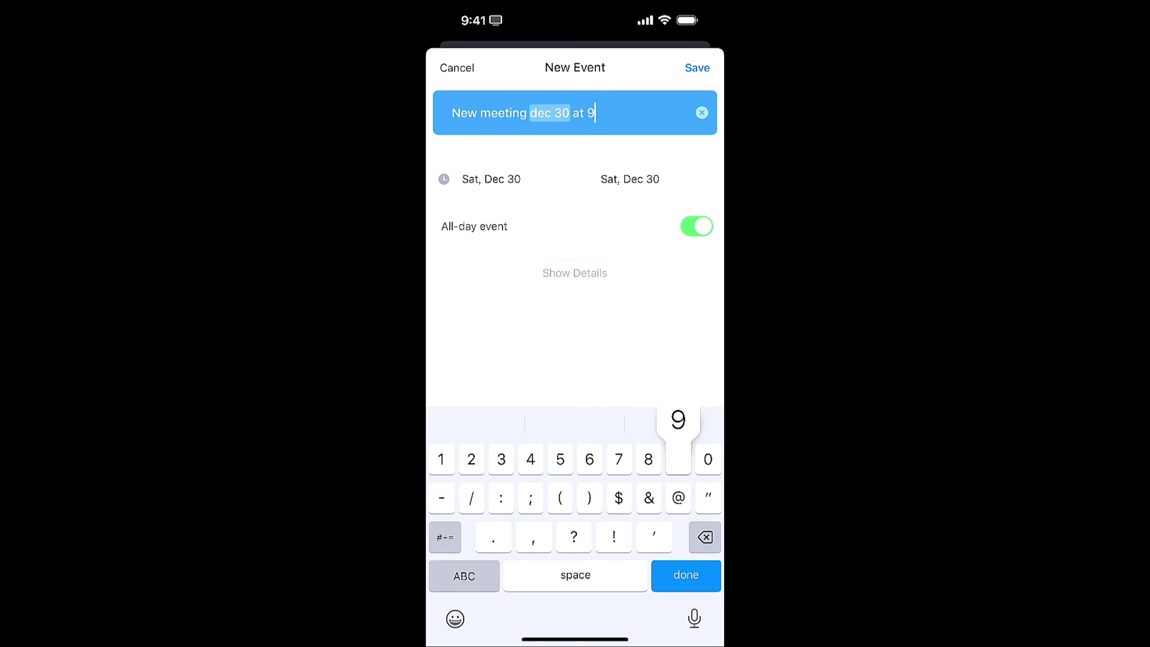
click(463, 574)
text(am)
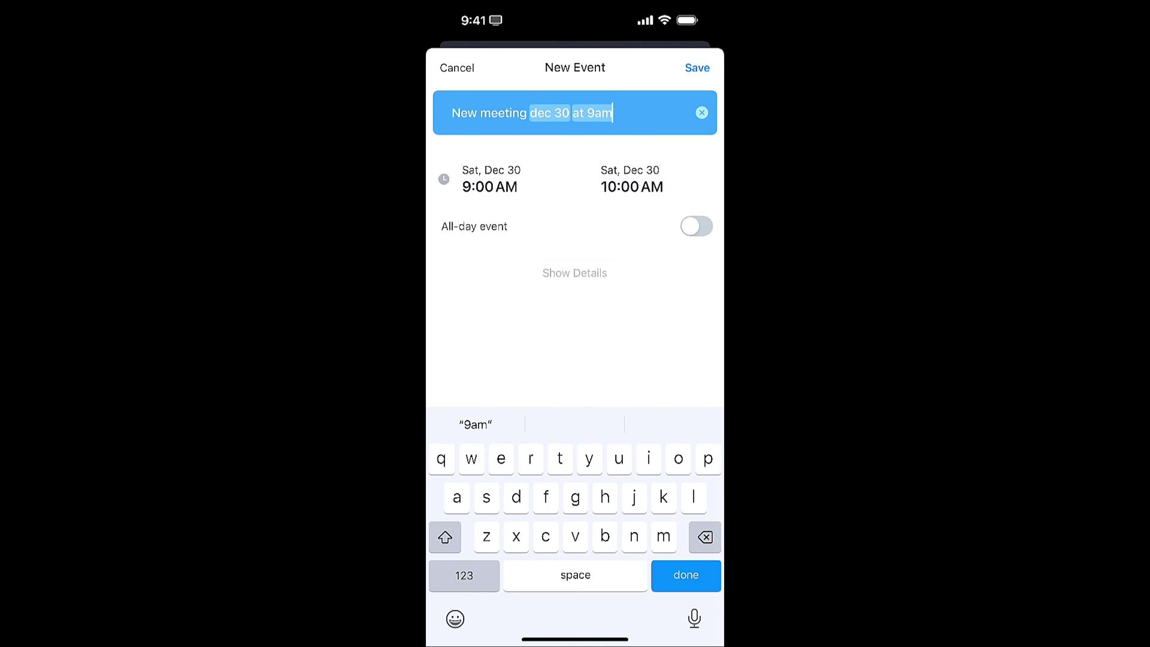
key(Return)
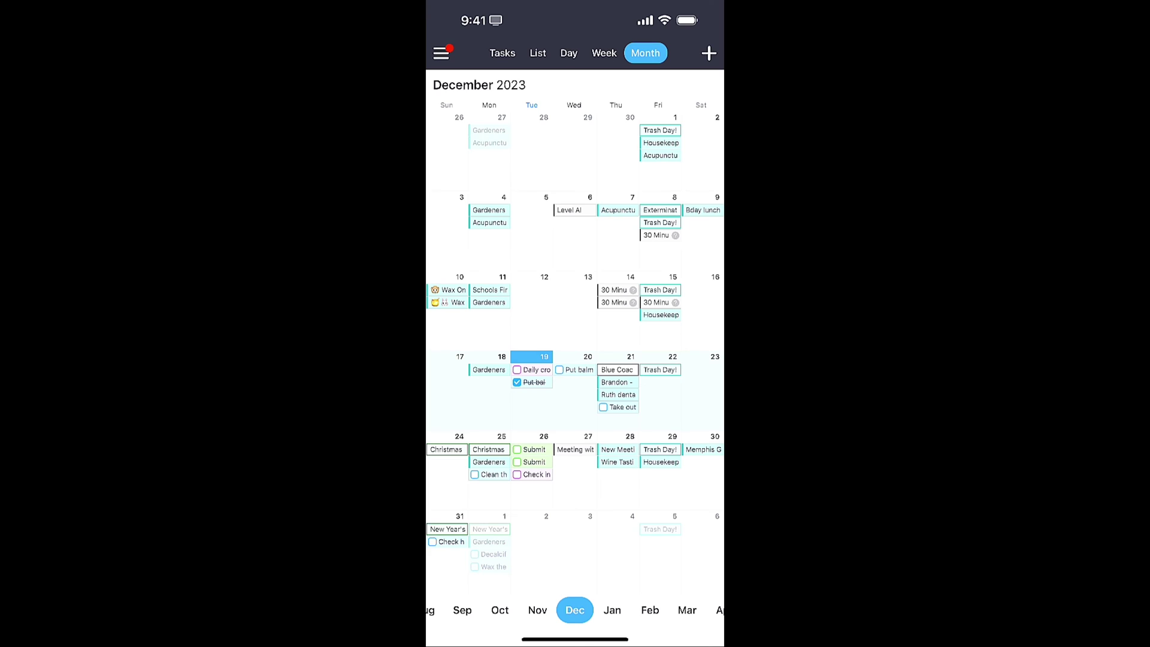
View the sidebar's options and calendar list, close it, and jump to Thursday, December 28 in the List view
click(440, 53)
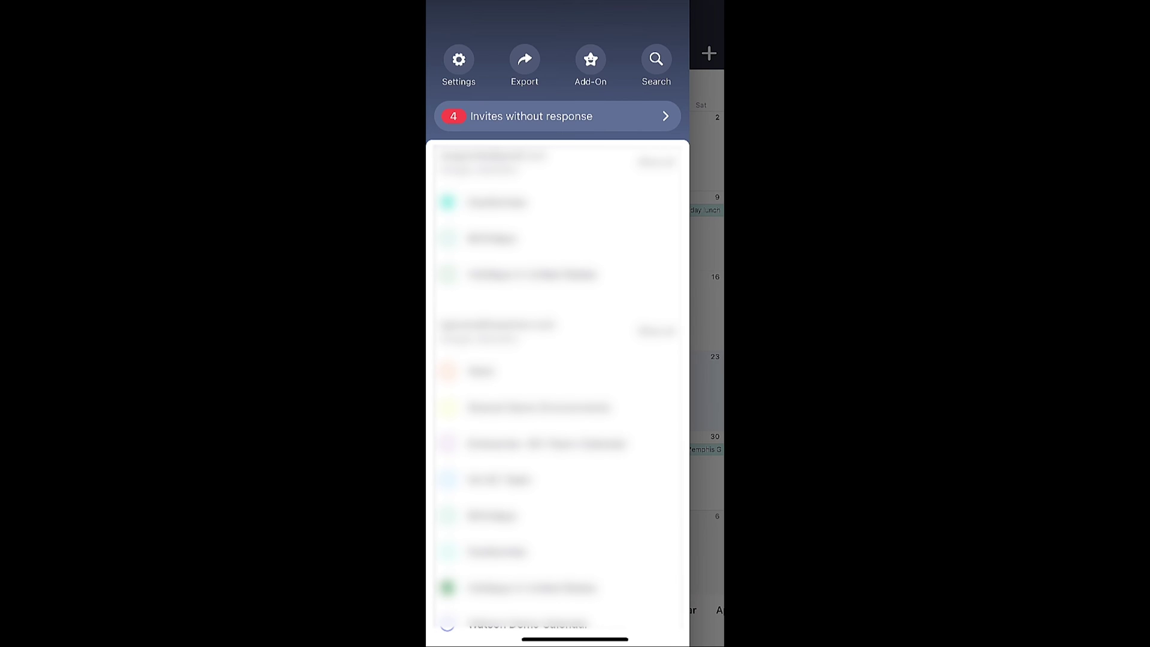
click(707, 300)
click(537, 53)
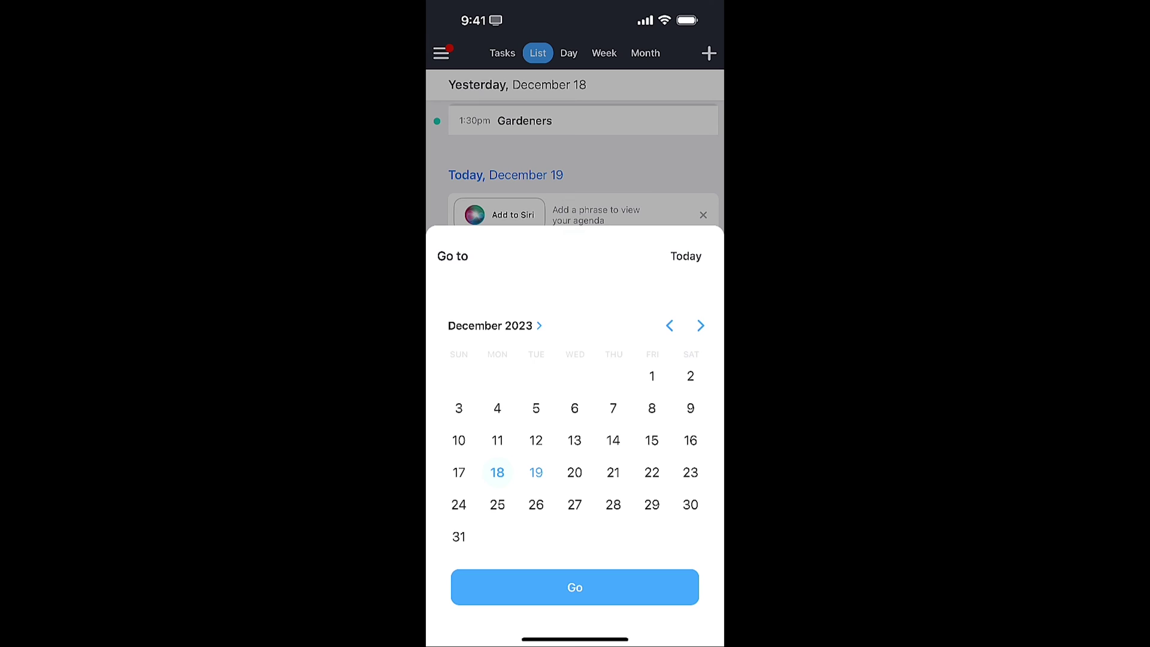
click(613, 504)
click(575, 586)
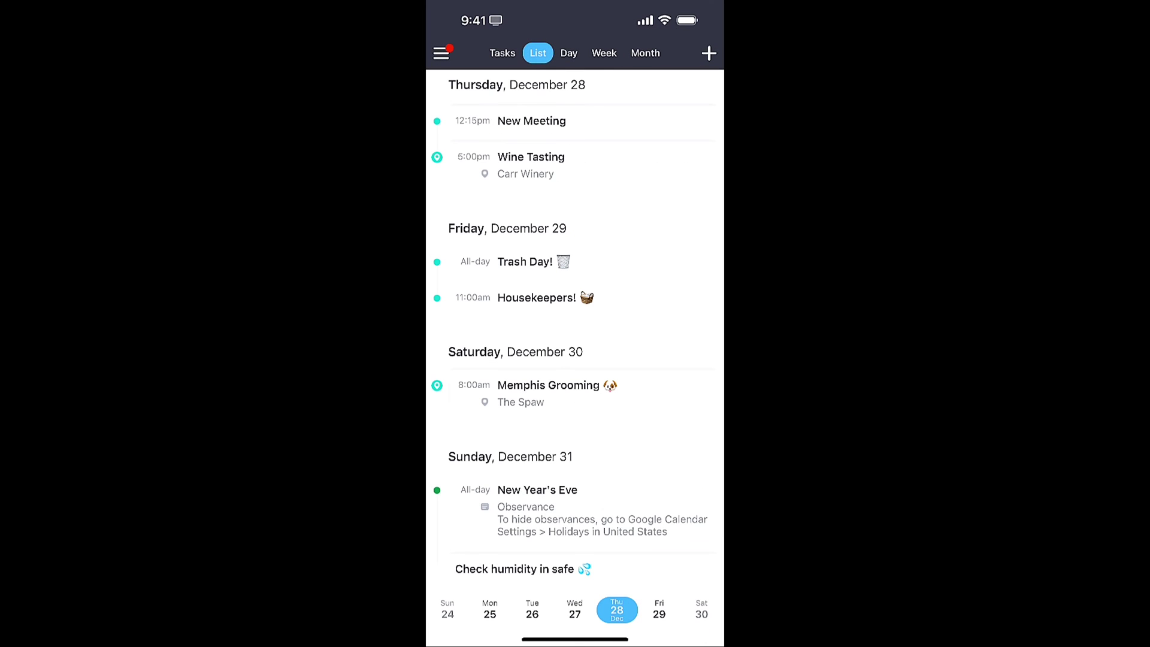
Switch to Fantastical on the iPhone and examine its December month grid and the agenda with daily weather
drag(575, 638, 574, 450)
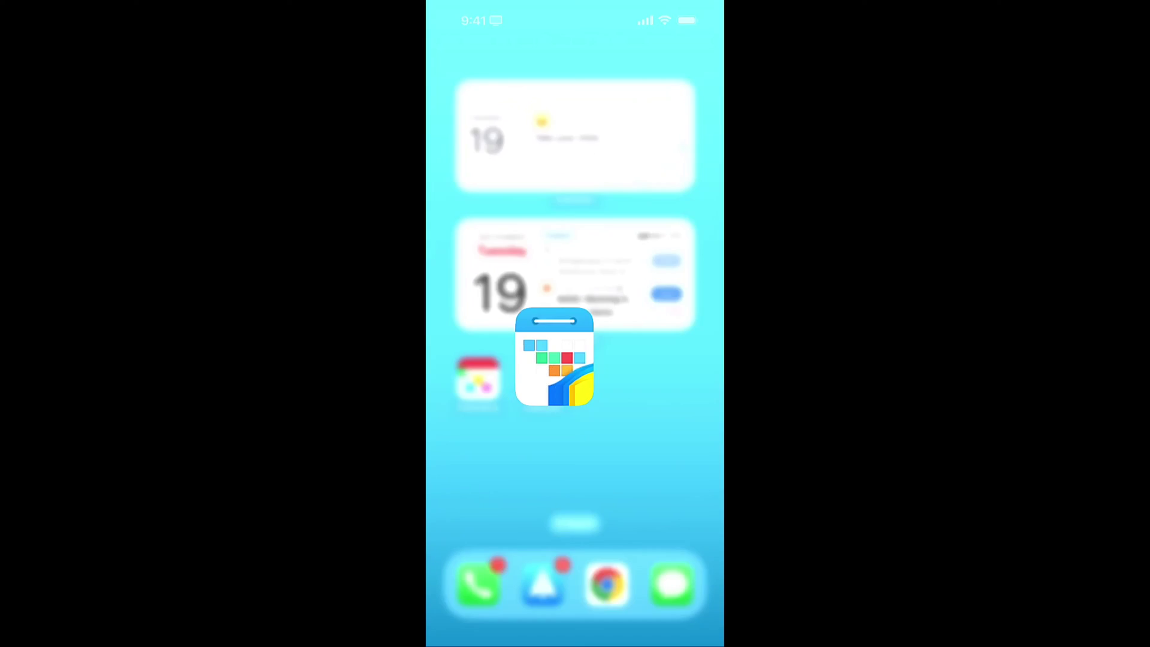
click(472, 381)
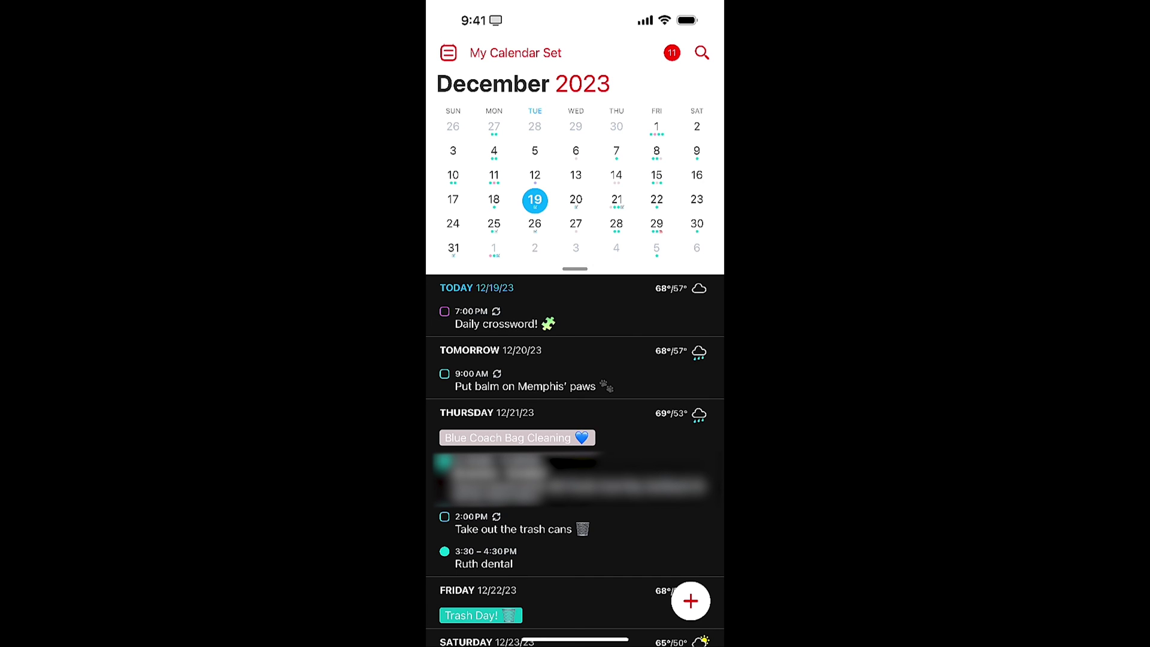
scroll(575, 419, down, 3)
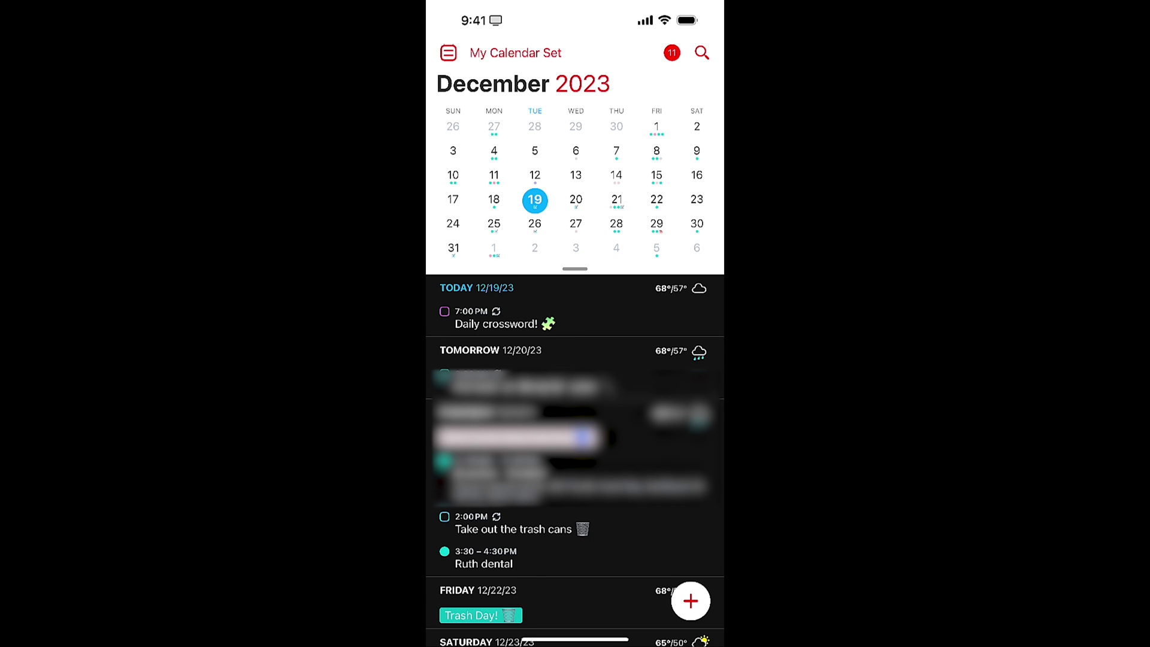
Draft a new event using the natural-language text "New meeting 12/30 9am to 12pm"
click(690, 600)
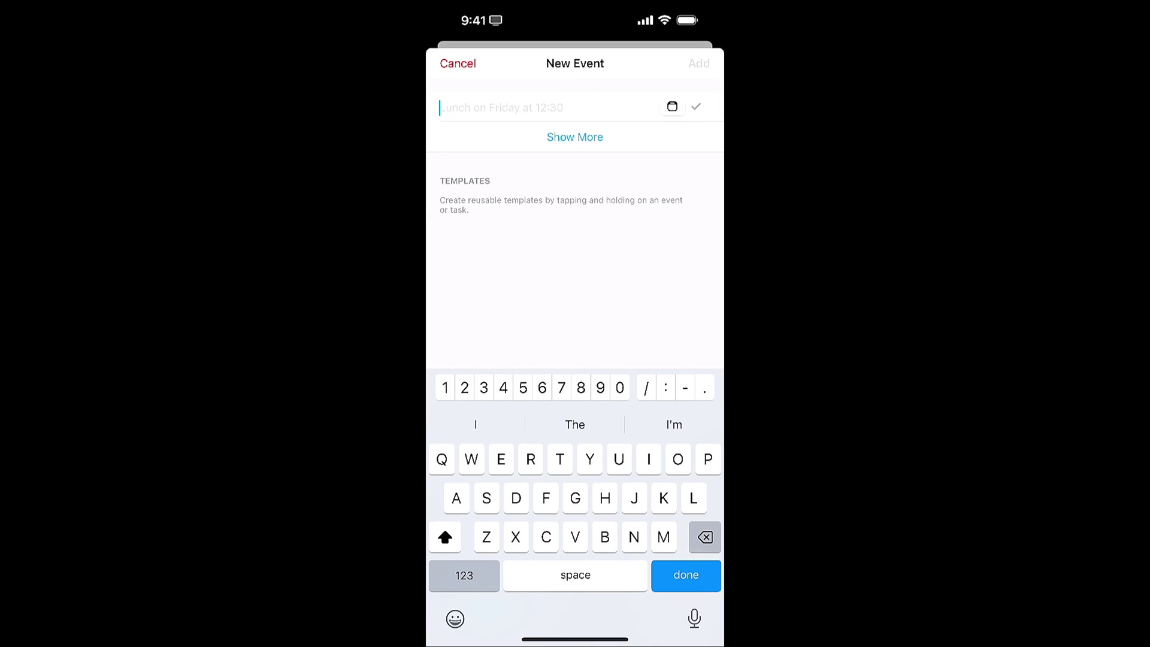
text(New )
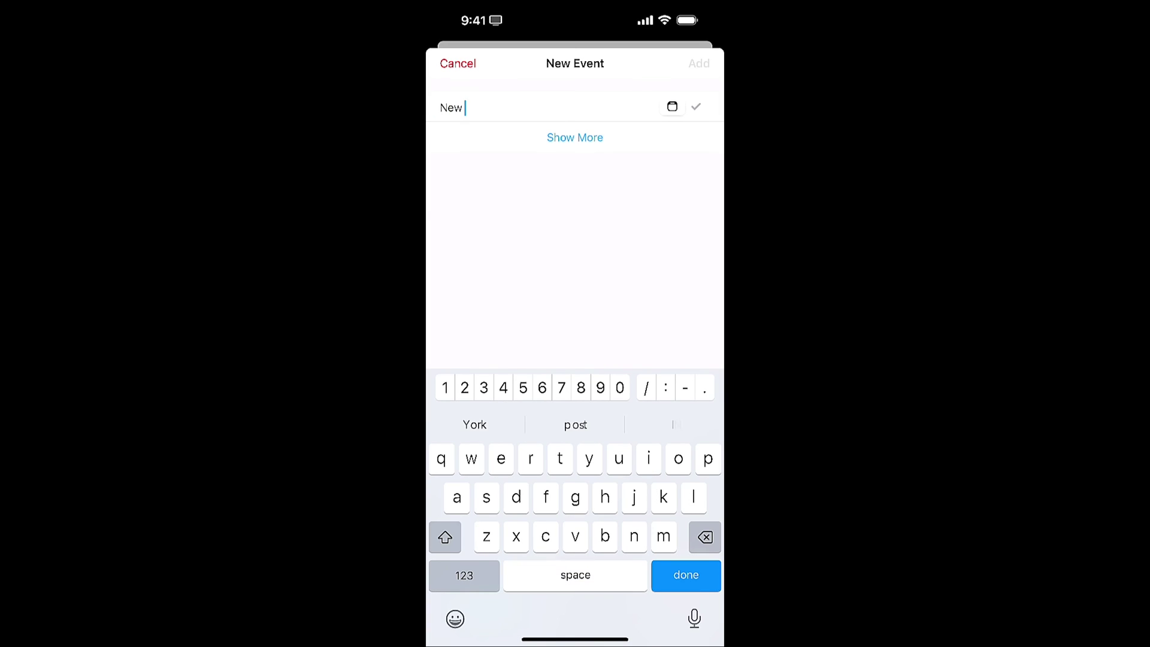
text(meeting )
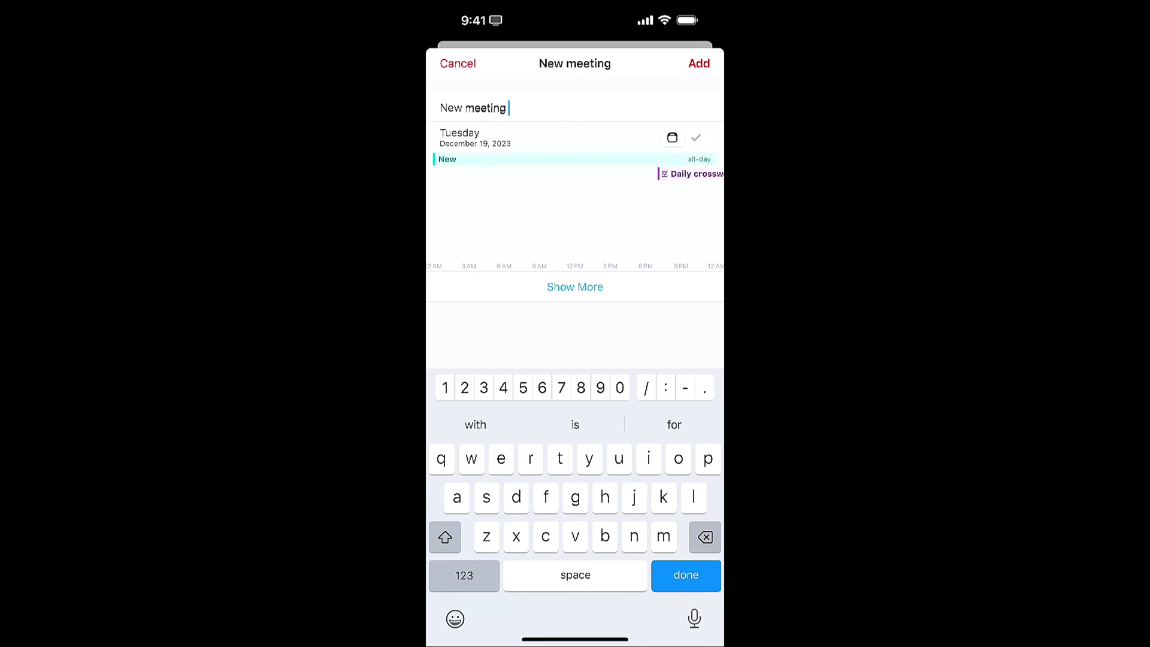
text(12/3)
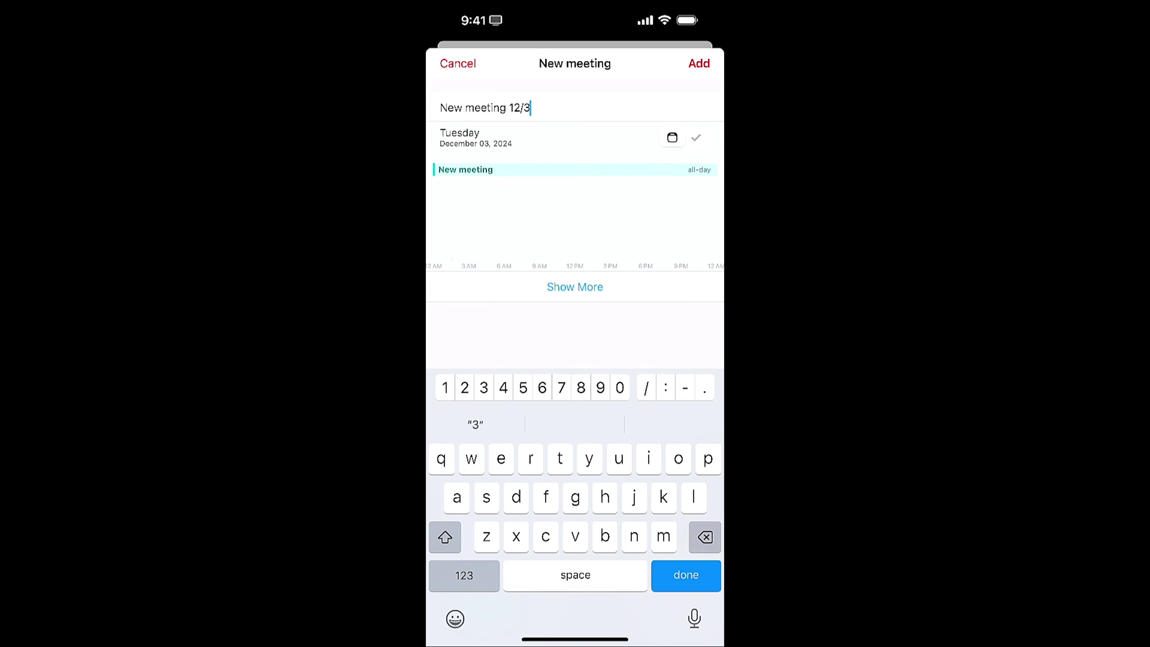
text(0 )
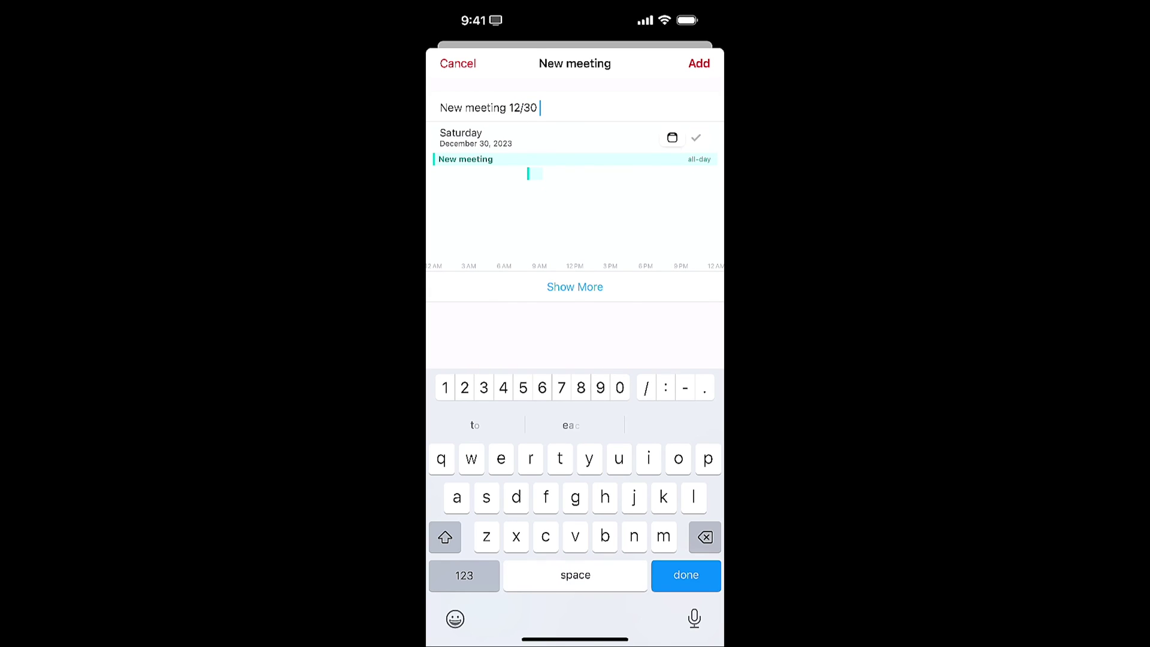
text(9am )
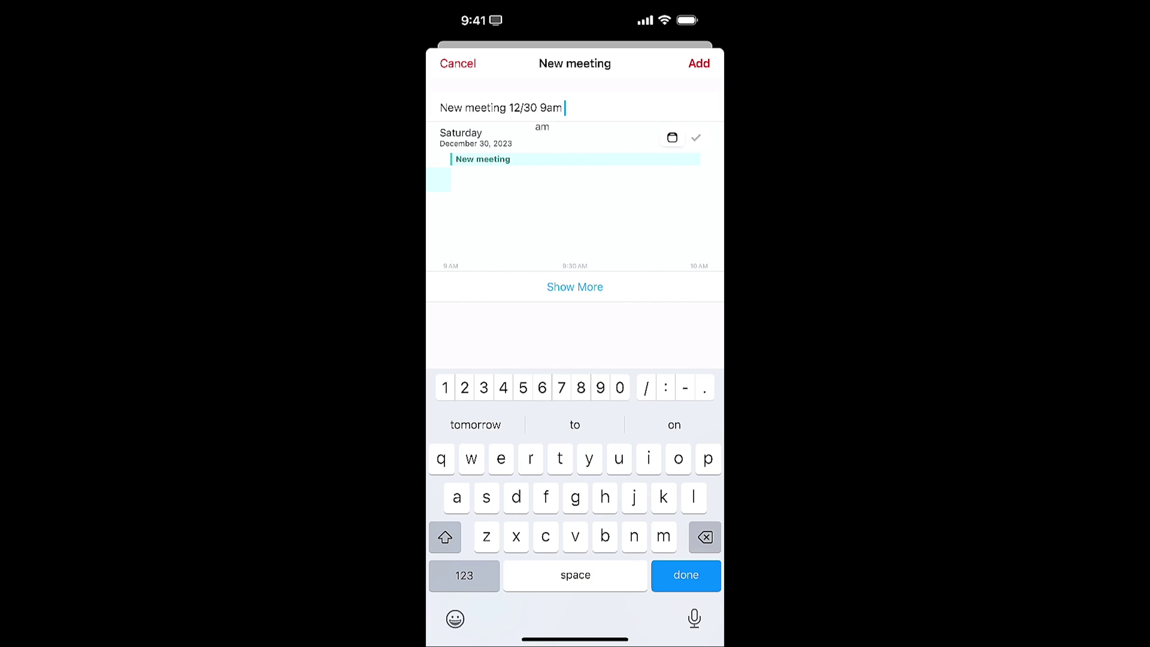
text(to 12pm)
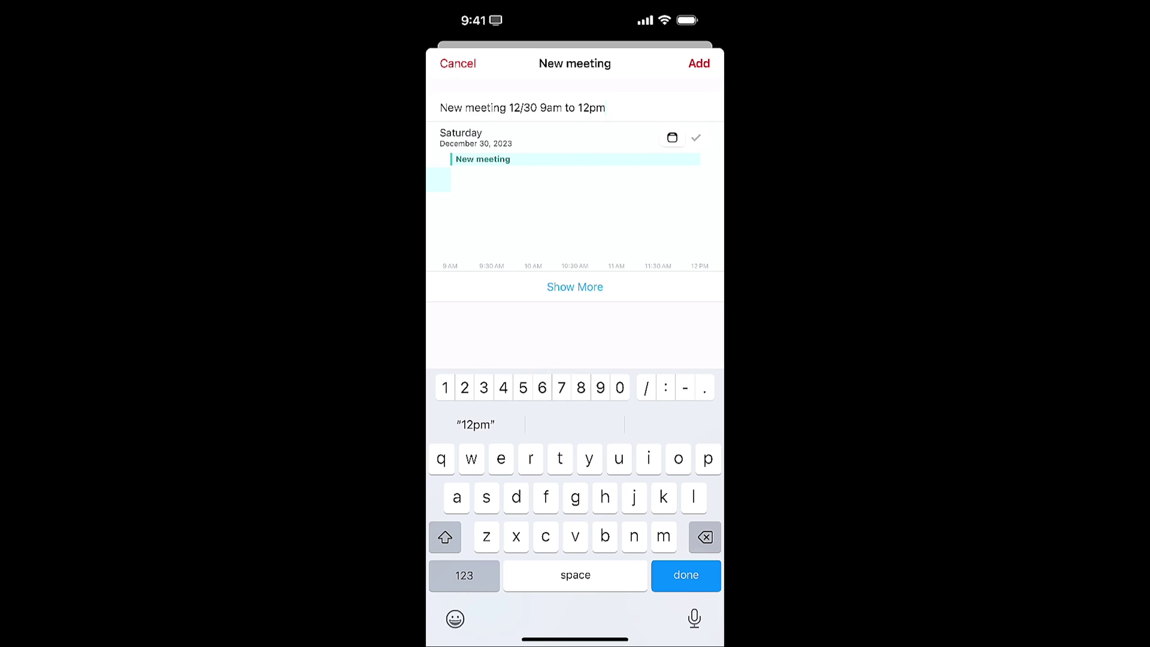
Expand the drafted event's full form and look through its time zone, calendar, invitees, Google Meet, repeat and alert options
key(Return)
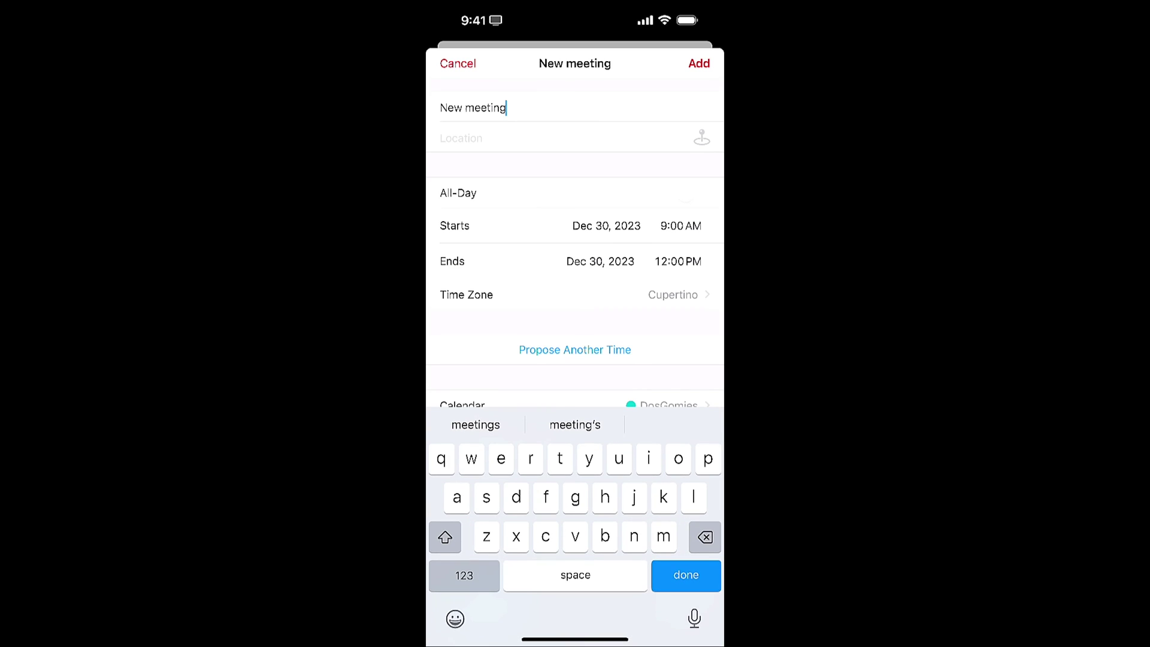
scroll(574, 359, down, 5)
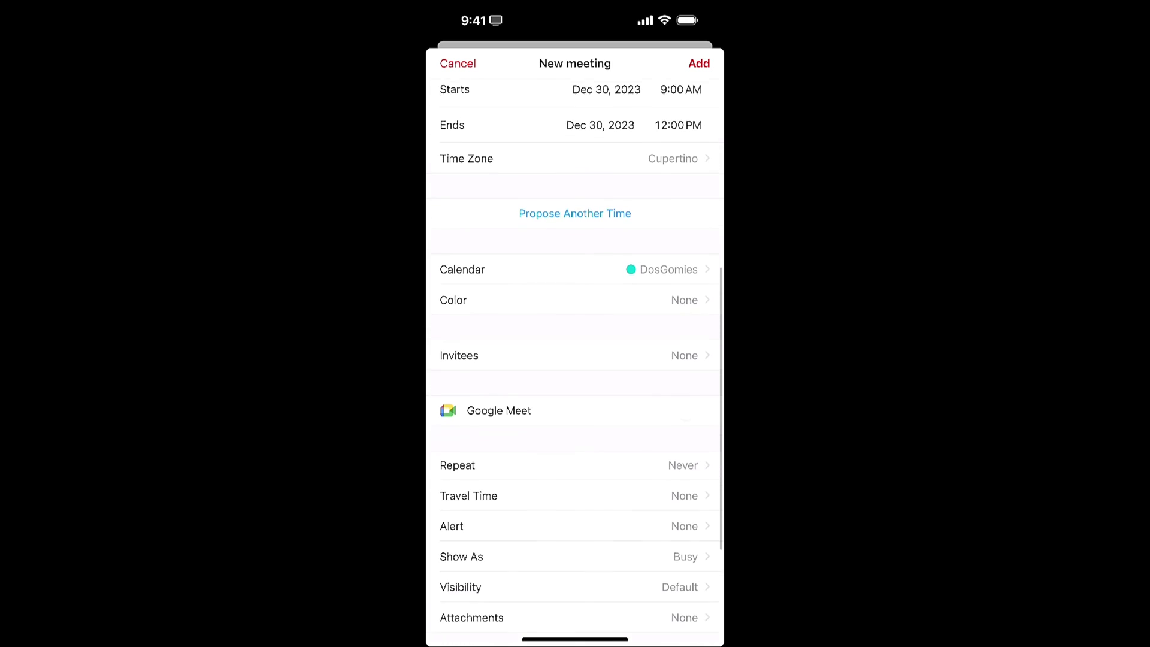
scroll(575, 359, up, 5)
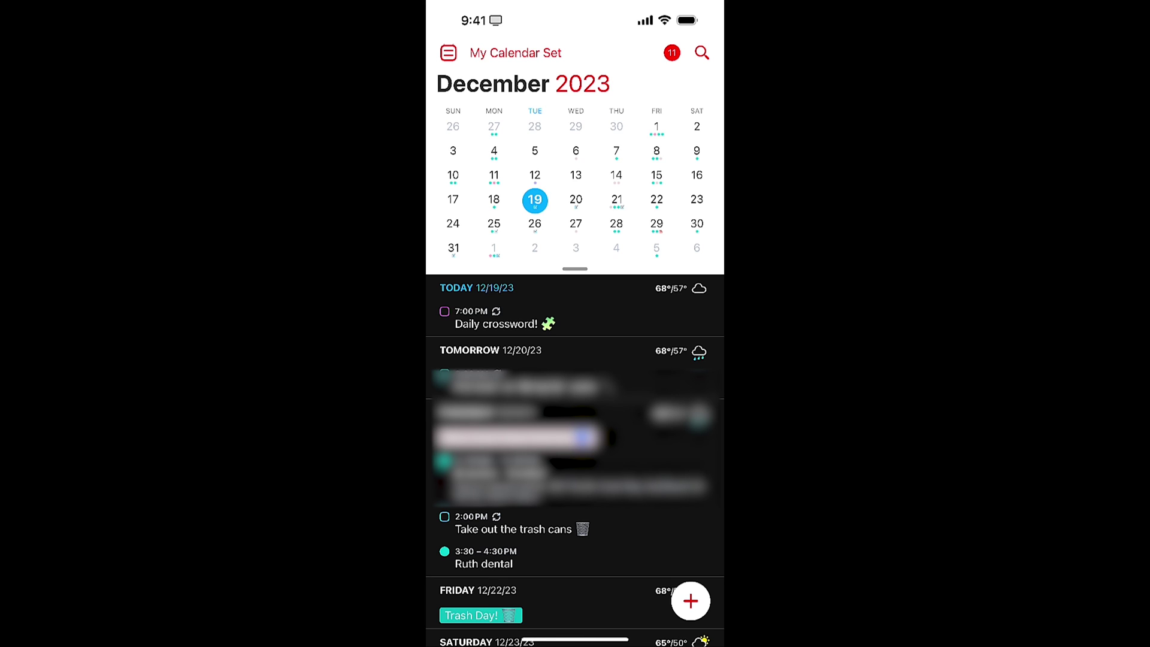
View the calendar set and view options, check the weather forecast for Wednesday, December 20, and return to the calendar
click(515, 53)
click(448, 53)
click(678, 350)
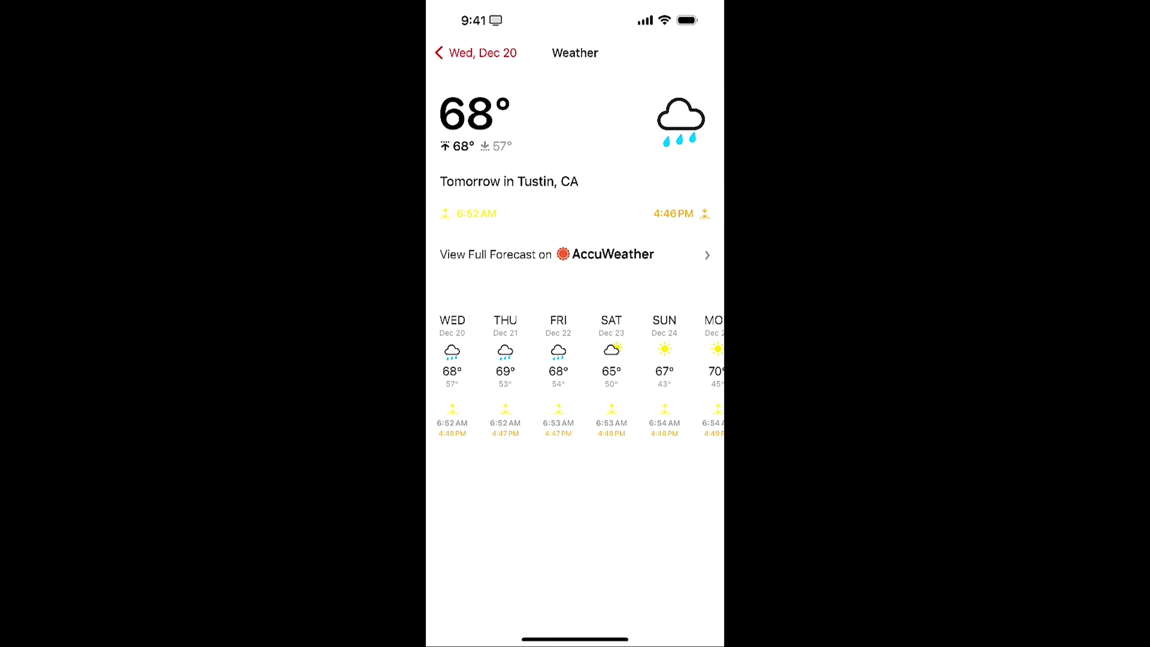
click(476, 53)
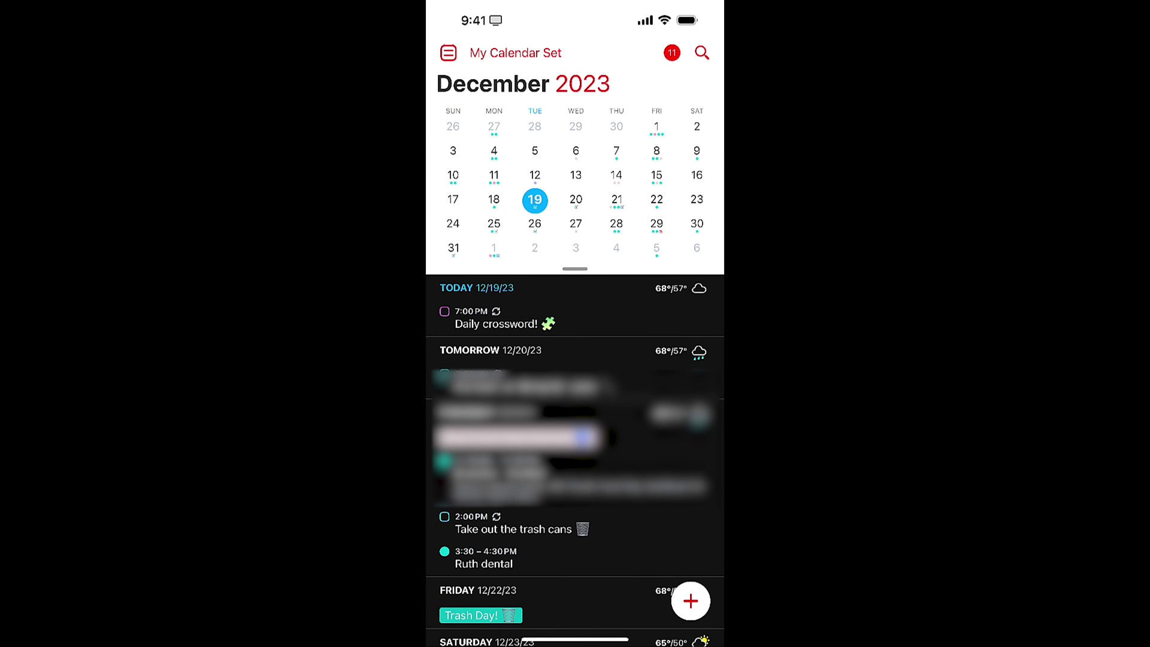
Leave Fantastical and switch back to the Calendars app
drag(575, 638, 575, 359)
click(540, 382)
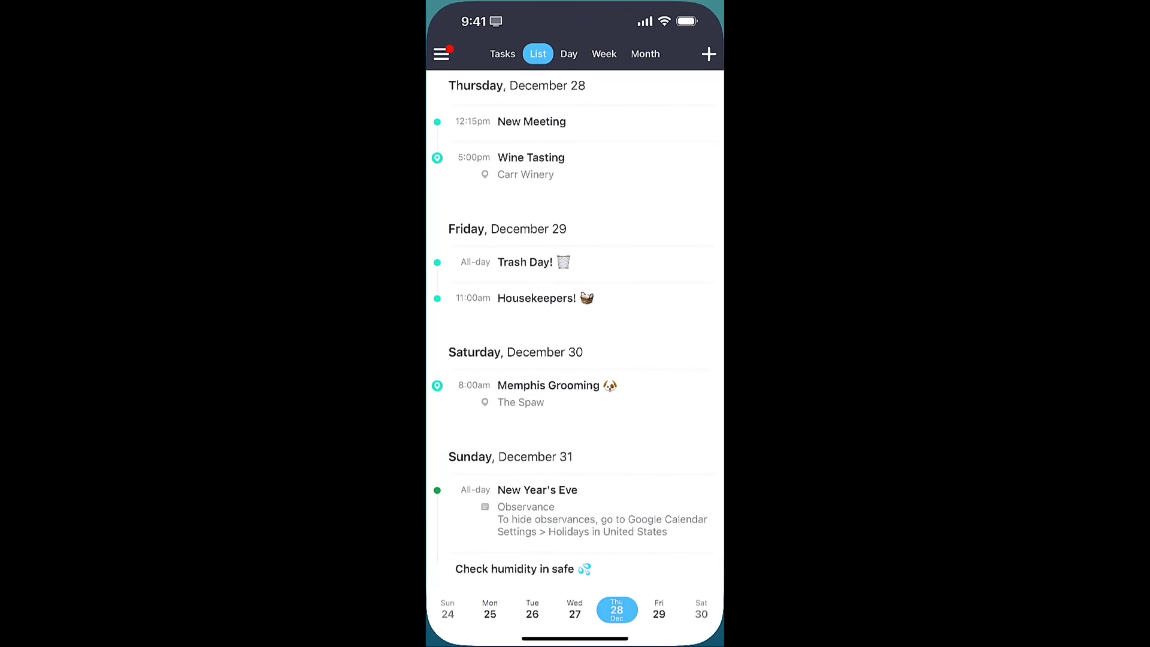